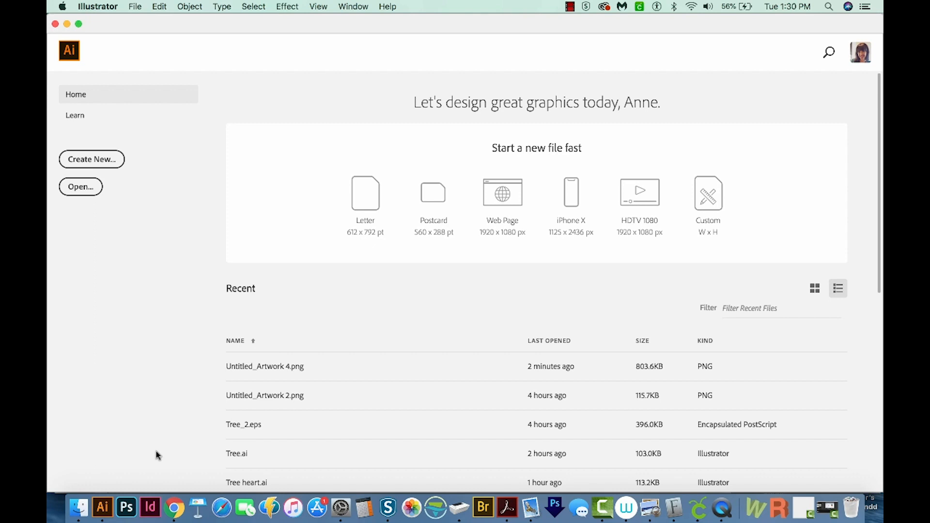
Step: Create a new print document from the Letter preset, 612 x 792 pt
{"action": "left_click", "coordinate": [101, 163]}
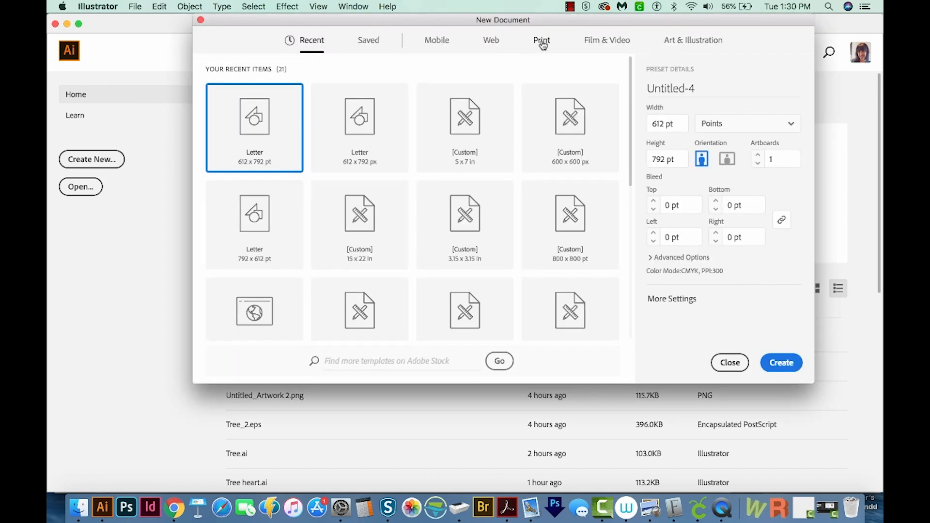
{"action": "left_click", "coordinate": [542, 41]}
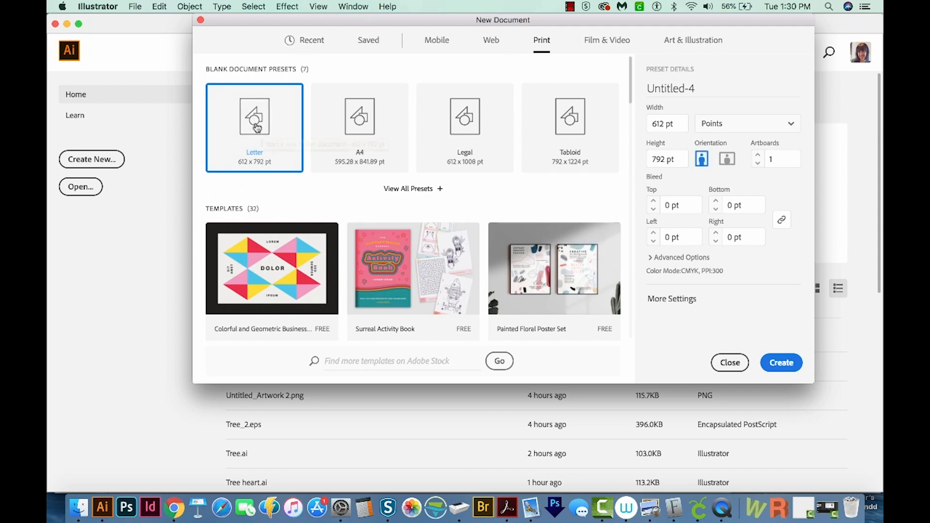
{"action": "left_click", "coordinate": [781, 363]}
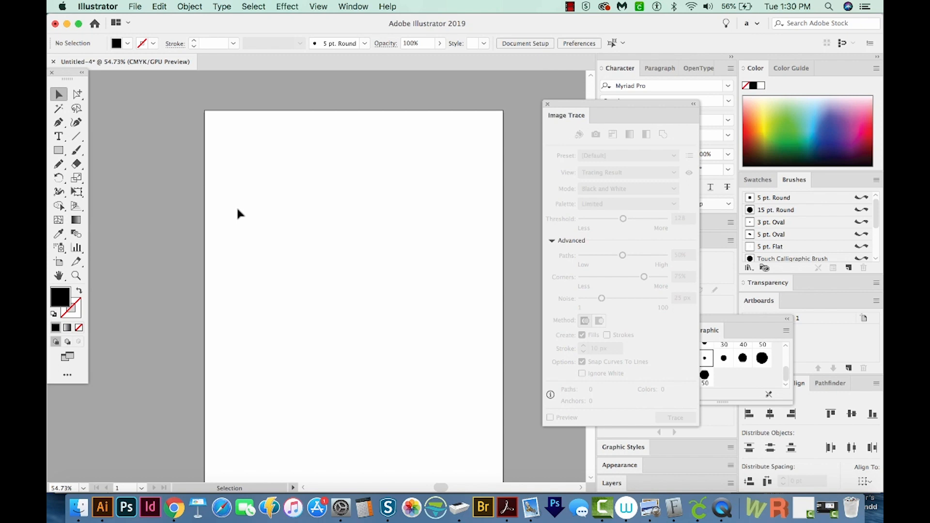
Step: Add the point text GRAD near the top of the artboard and select it as an object
{"action": "key", "text": "t"}
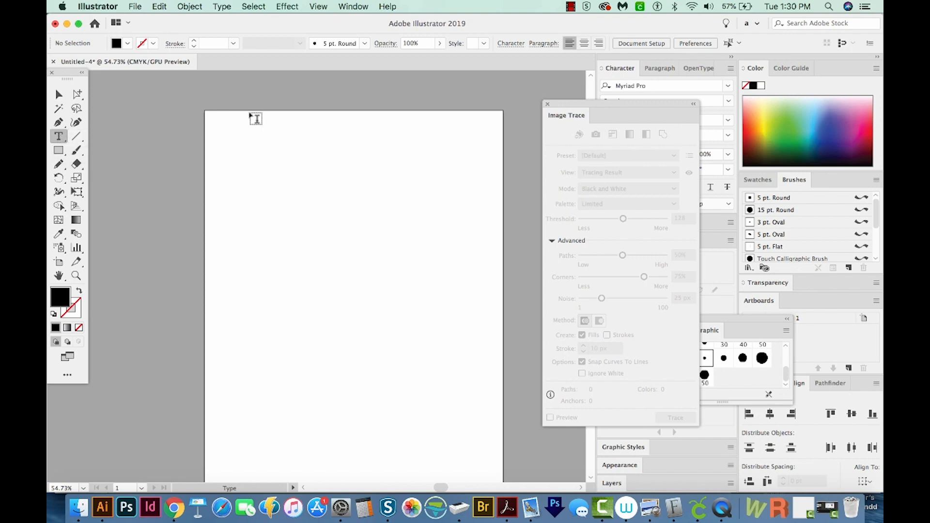
{"action": "left_click", "coordinate": [280, 173]}
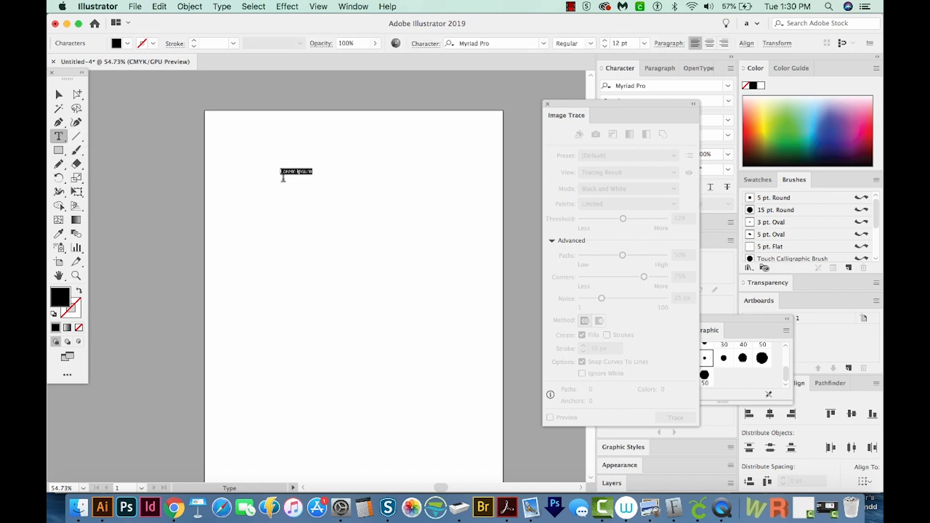
{"action": "type", "text": "c"}
{"action": "left_click", "coordinate": [58, 94]}
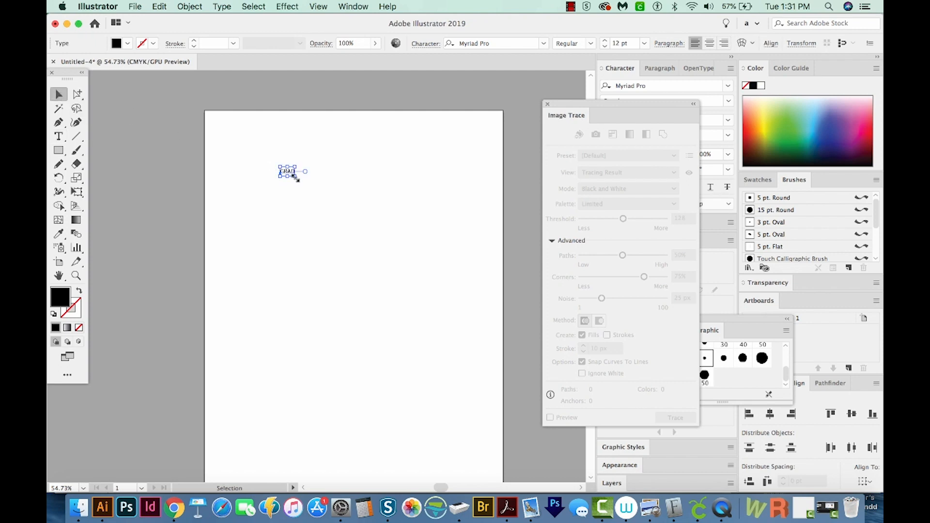
Step: Scale the GRAD text up proportionally to about 169 pt and move it up and left on the artboard
{"action": "key", "text": "shift"}
{"action": "left_click_drag", "start_coordinate": [295, 177], "coordinate": [489, 303]}
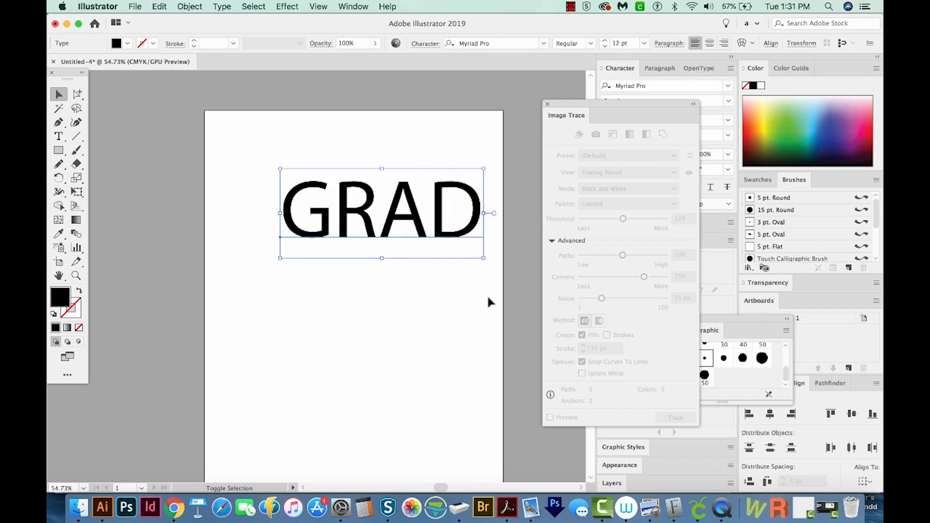
{"action": "left_click_drag", "start_coordinate": [371, 229], "coordinate": [337, 211]}
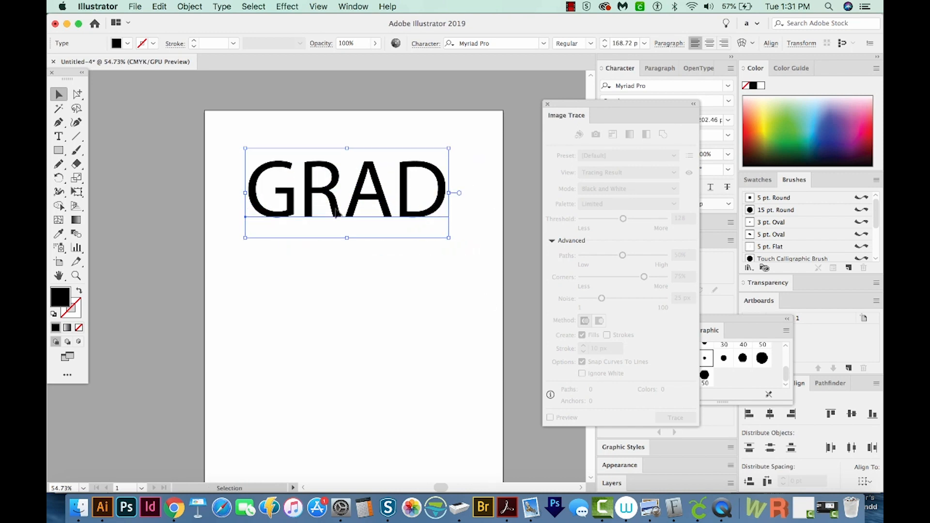
Step: Set the GRAD text in the Cyclone Shaded font, enlarge it to about 354 pt and shift it toward the artboard's centre
{"action": "left_click", "coordinate": [545, 45]}
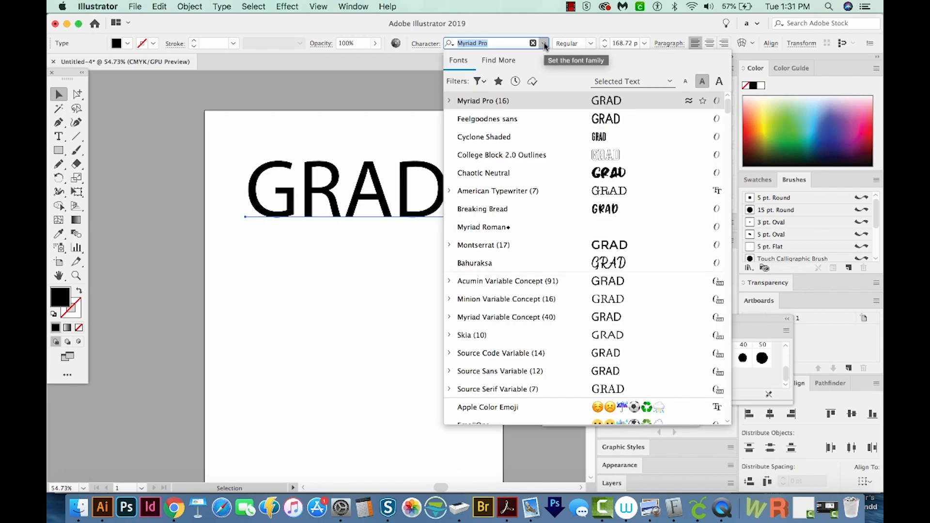
{"action": "left_click", "coordinate": [583, 140]}
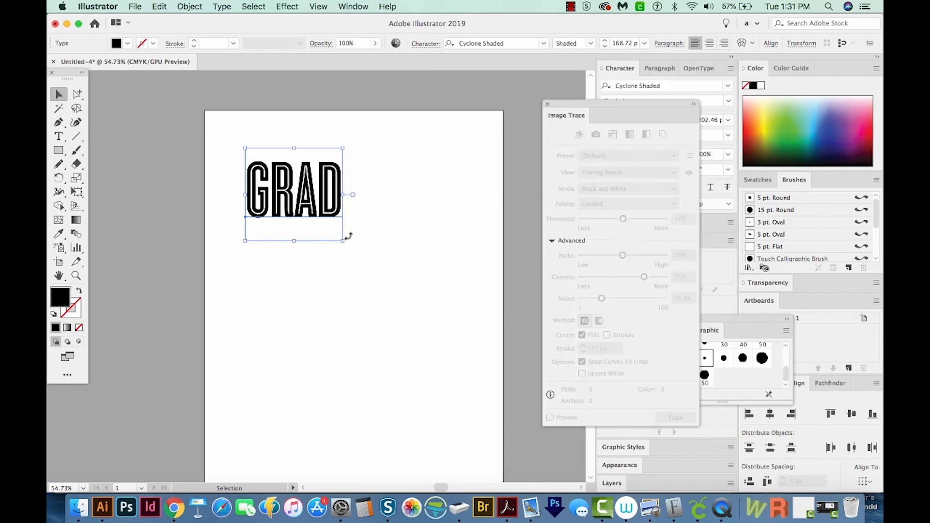
{"action": "left_click_drag", "start_coordinate": [343, 240], "coordinate": [509, 344]}
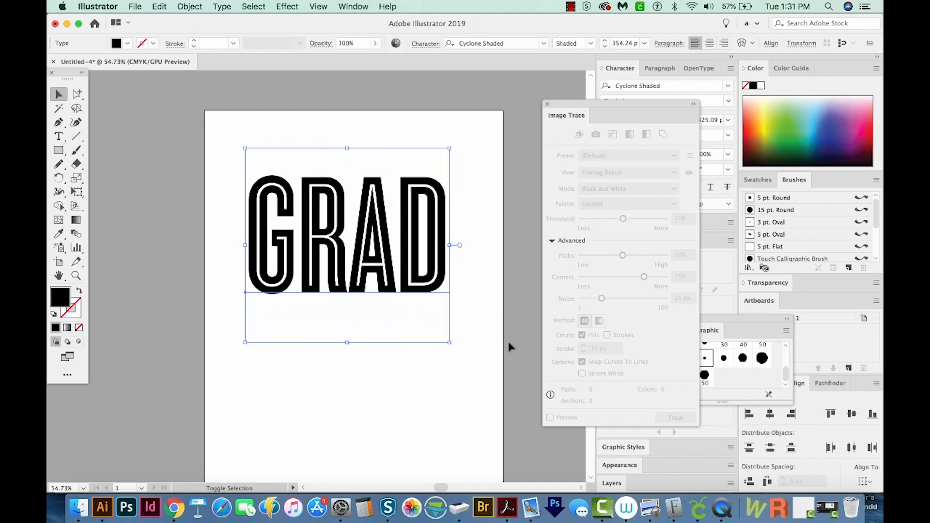
{"action": "left_click_drag", "start_coordinate": [345, 206], "coordinate": [357, 206]}
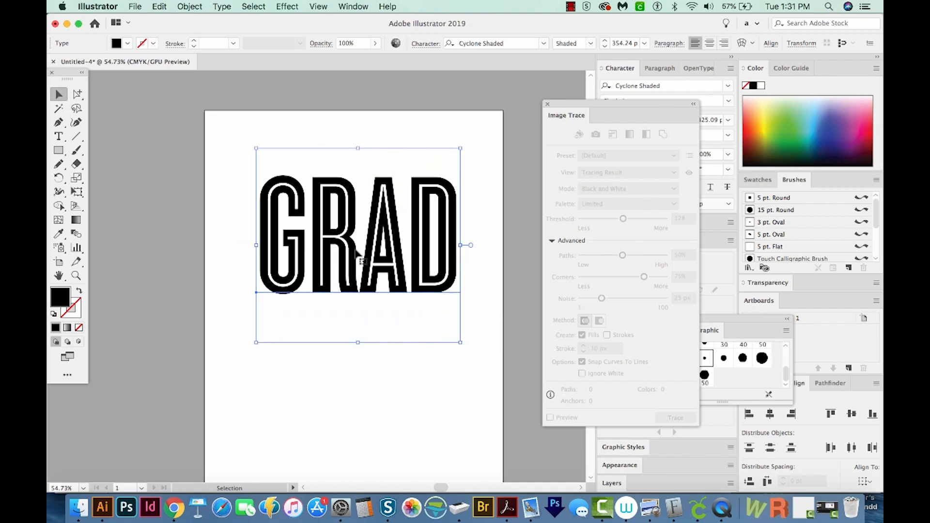
Step: Apply a horizontal Arc warp effect to the text with 22% bend, 55% horizontal and -22% vertical distortion
{"action": "left_click", "coordinate": [283, 7]}
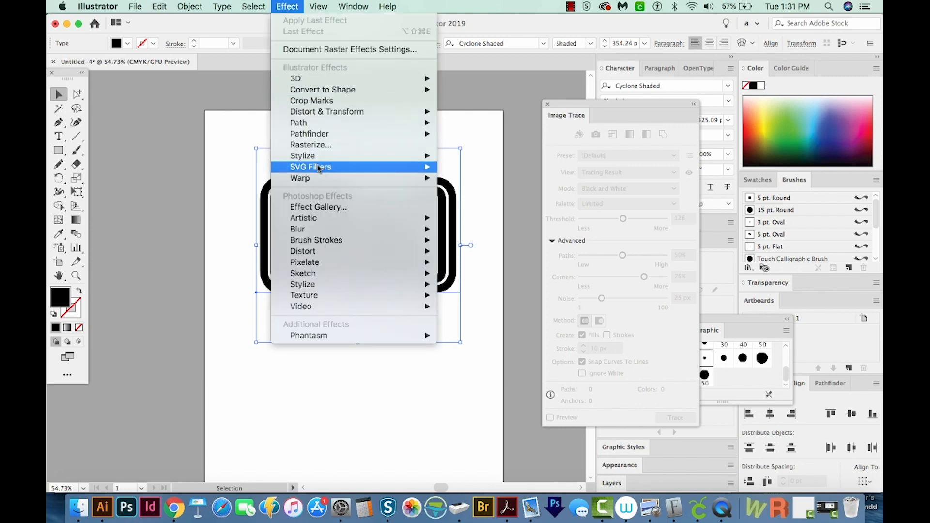
{"action": "mouse_move", "coordinate": [401, 184]}
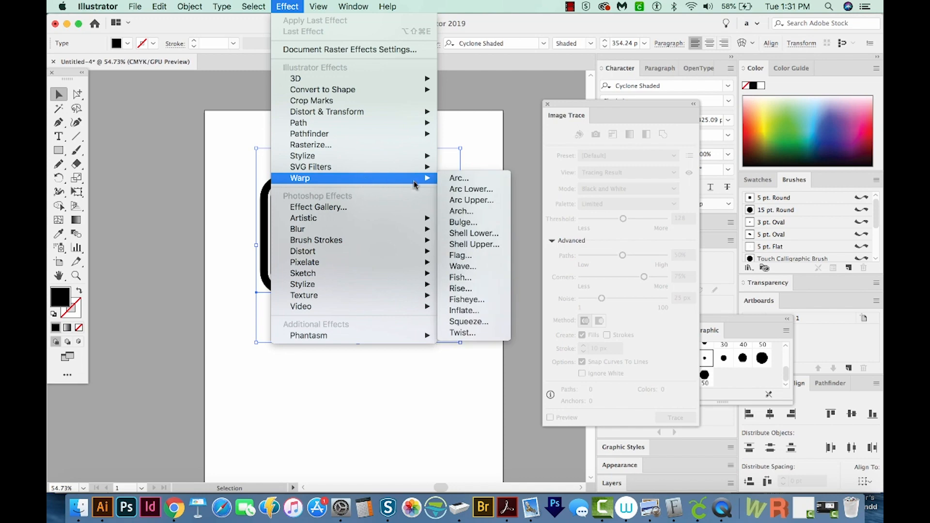
{"action": "left_click", "coordinate": [464, 177]}
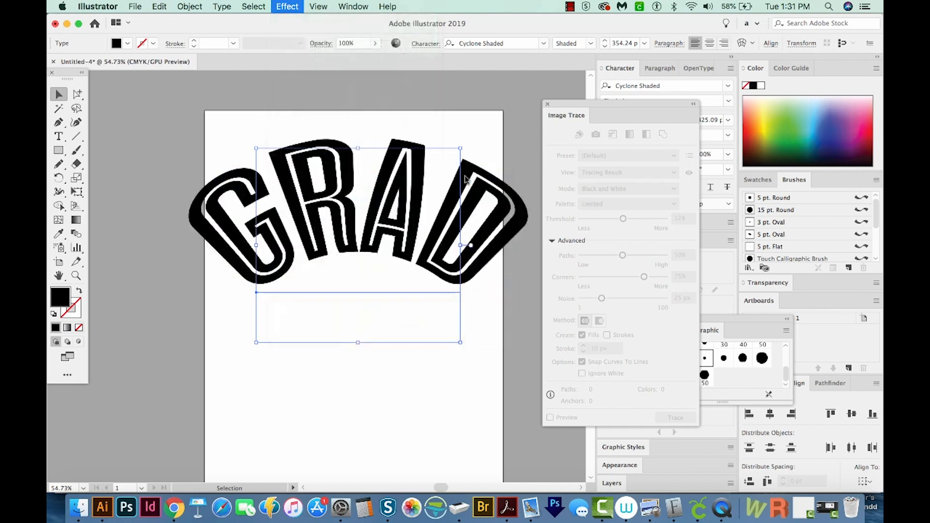
{"action": "left_click_drag", "start_coordinate": [211, 75], "coordinate": [761, 154]}
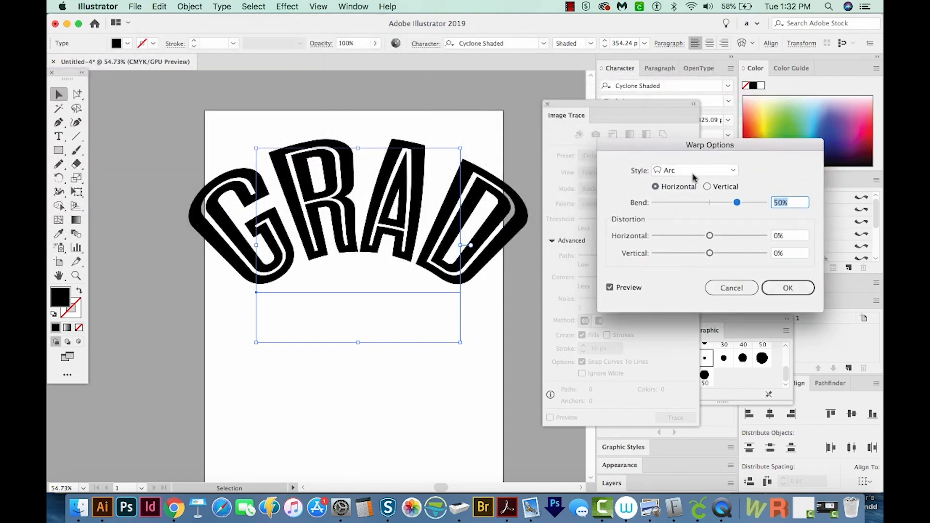
{"action": "left_click_drag", "start_coordinate": [739, 206], "coordinate": [722, 203]}
{"action": "left_click", "coordinate": [710, 236]}
{"action": "left_click_drag", "start_coordinate": [711, 238], "coordinate": [698, 254]}
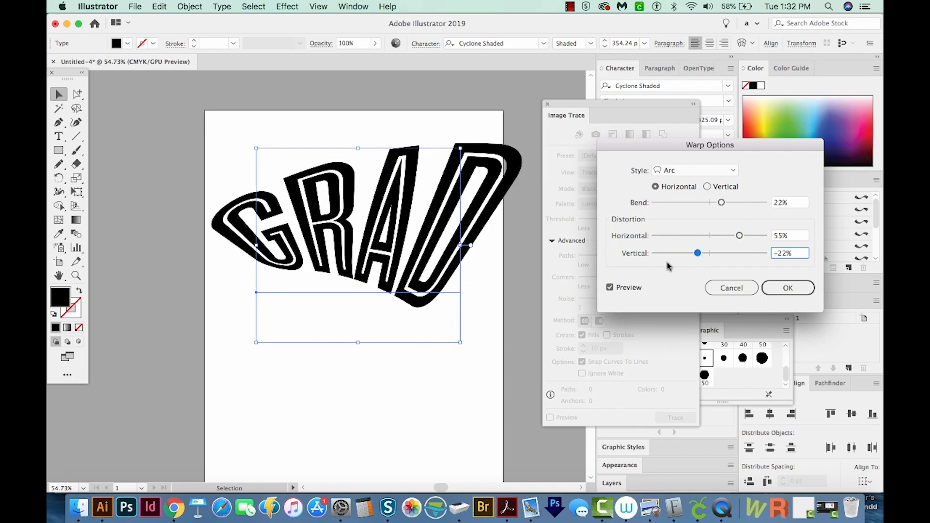
{"action": "left_click", "coordinate": [769, 293]}
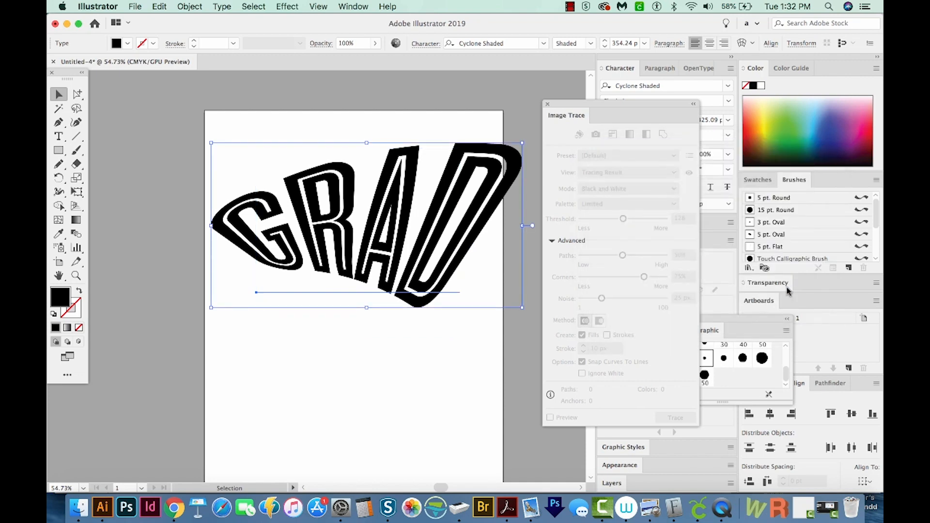
Step: Close the floating Image Trace and Artistic_Calligraphic panels and expand the Appearance panel
{"action": "mouse_move", "coordinate": [608, 108]}
{"action": "left_mouse_down"}
{"action": "mouse_move", "coordinate": [722, 114]}
{"action": "mouse_move", "coordinate": [767, 87]}
{"action": "left_mouse_up"}
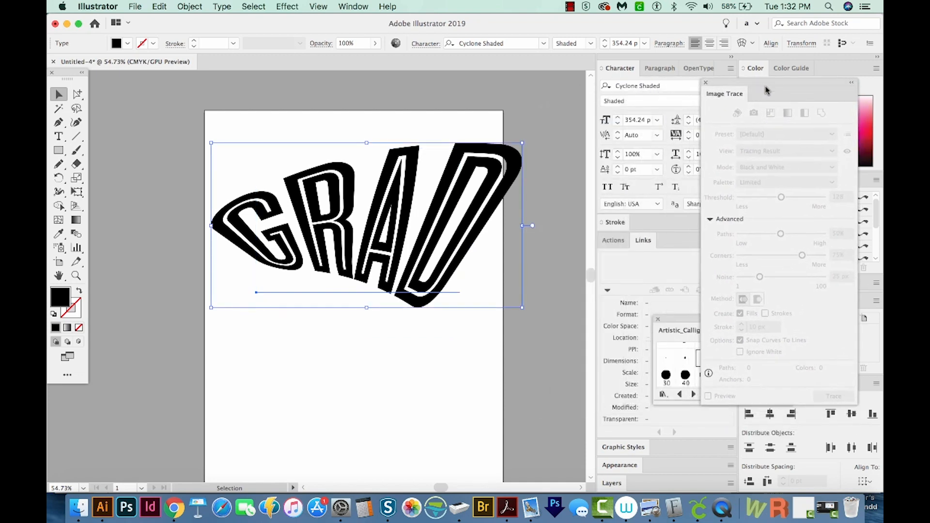
{"action": "left_click", "coordinate": [706, 82]}
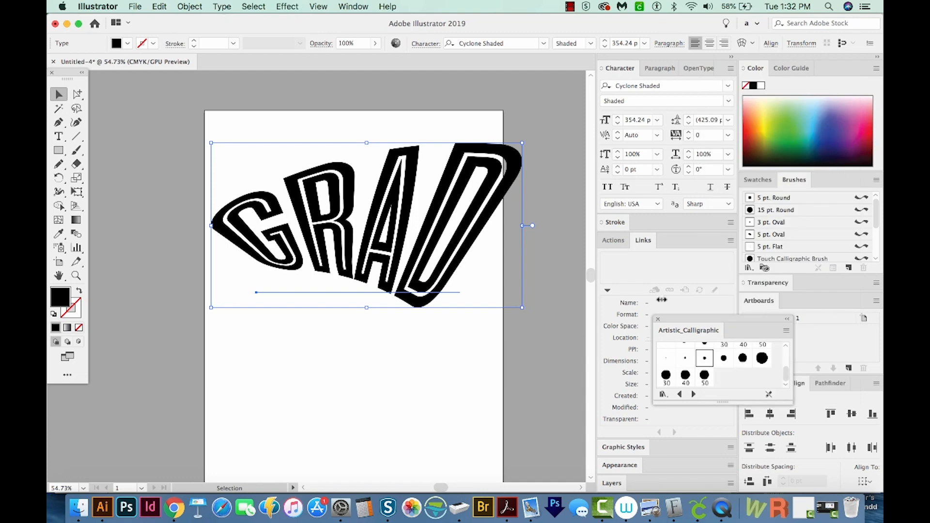
{"action": "left_click", "coordinate": [620, 466]}
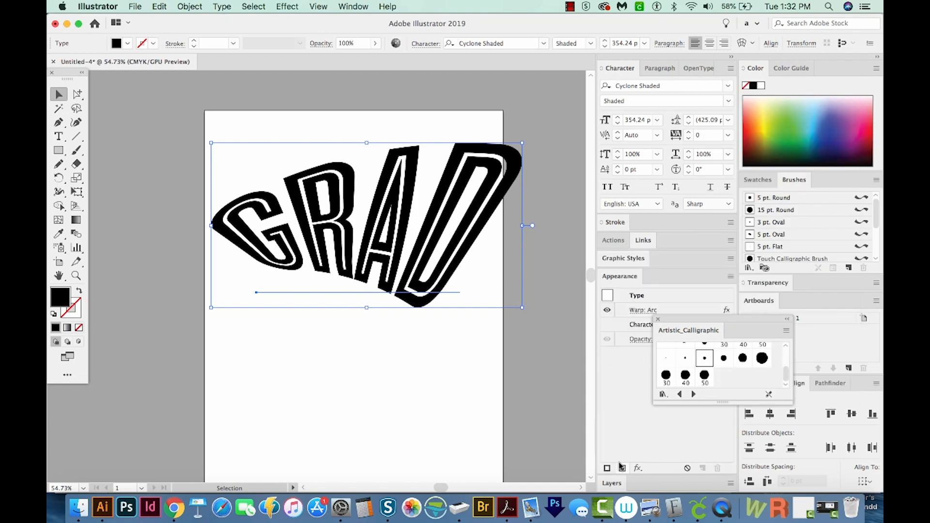
{"action": "left_click", "coordinate": [658, 319]}
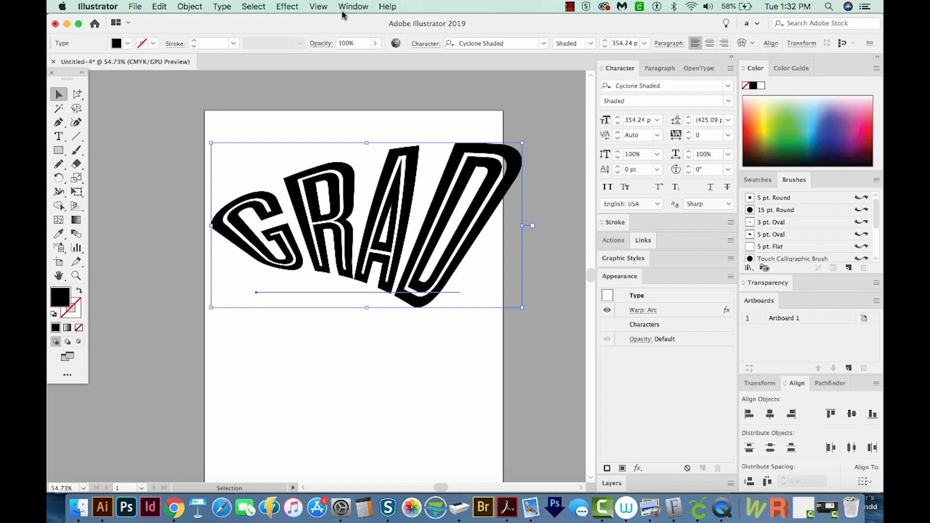
{"action": "left_click", "coordinate": [352, 7]}
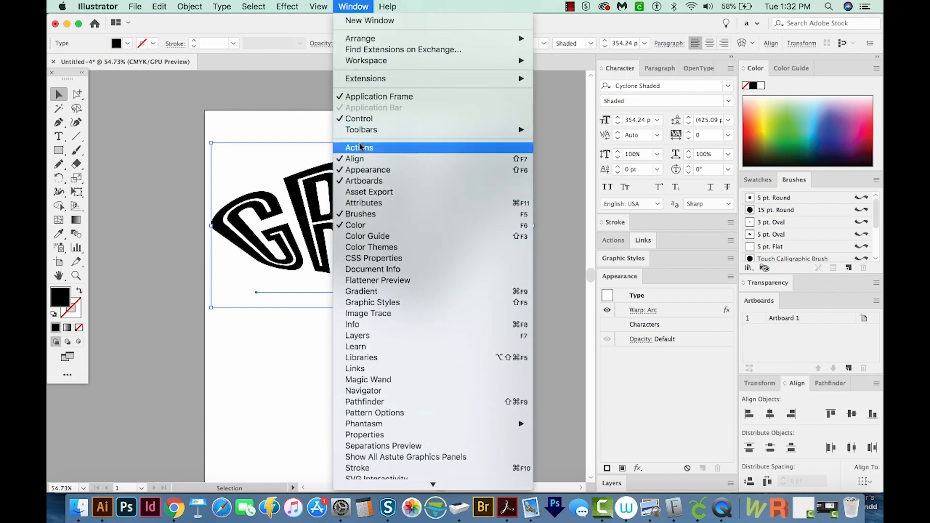
{"action": "left_click", "coordinate": [665, 413]}
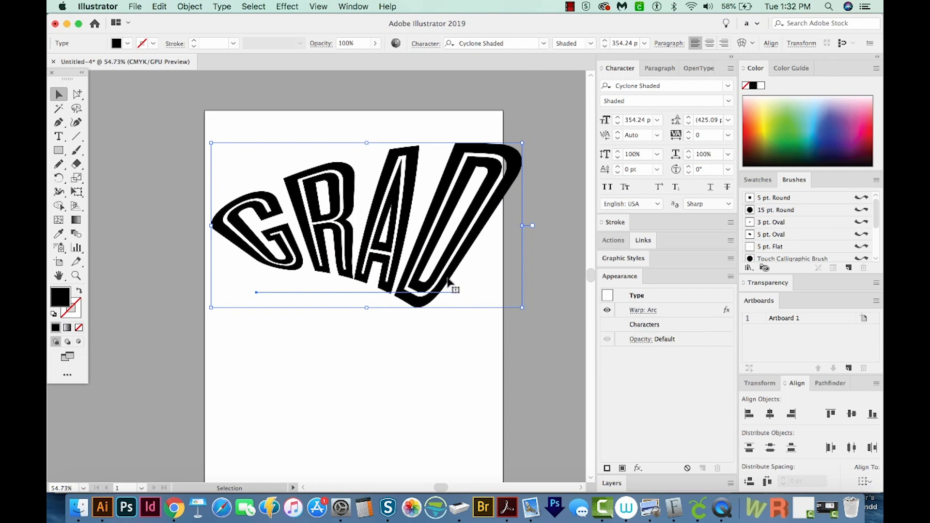
Step: Check the warped text's underlying shape in Outline mode and return to the preview
{"action": "left_click", "coordinate": [468, 318]}
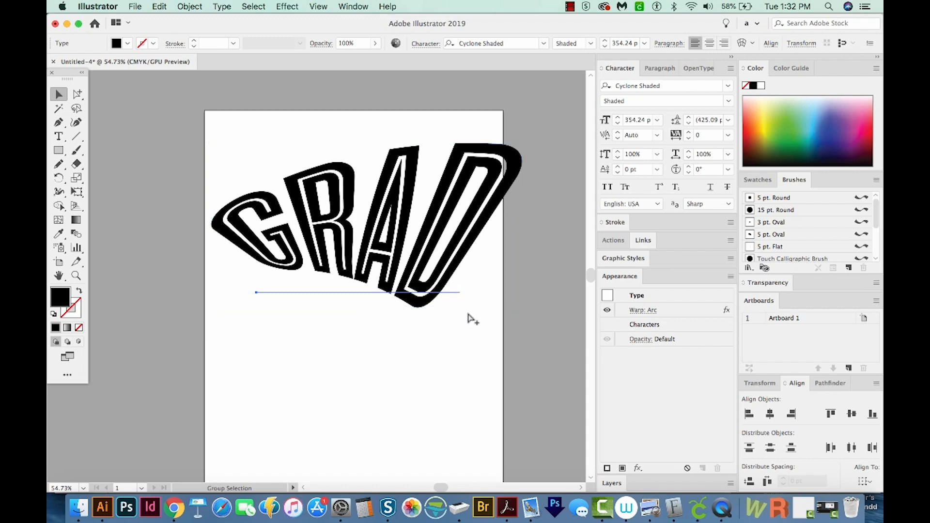
{"action": "key", "text": "super+y"}
{"action": "left_click", "coordinate": [458, 233]}
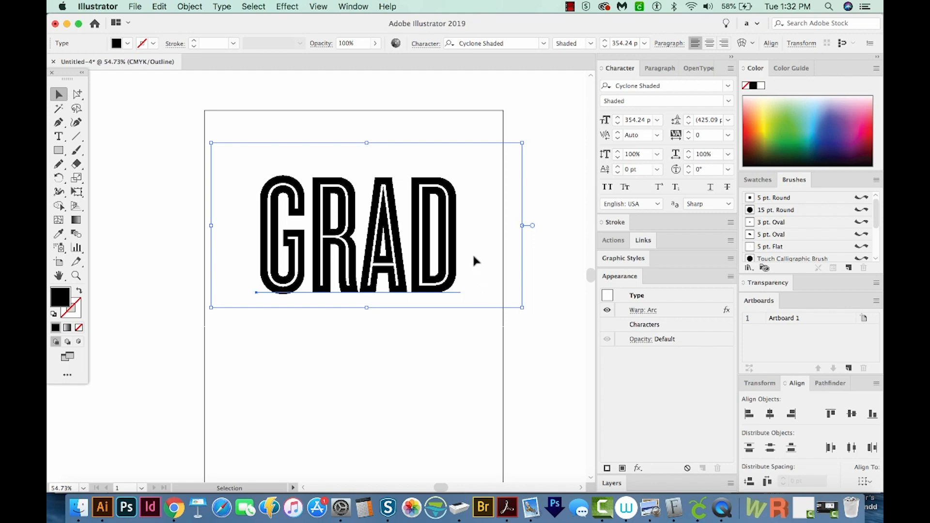
{"action": "key", "text": "super"}
{"action": "key", "text": "super+y"}
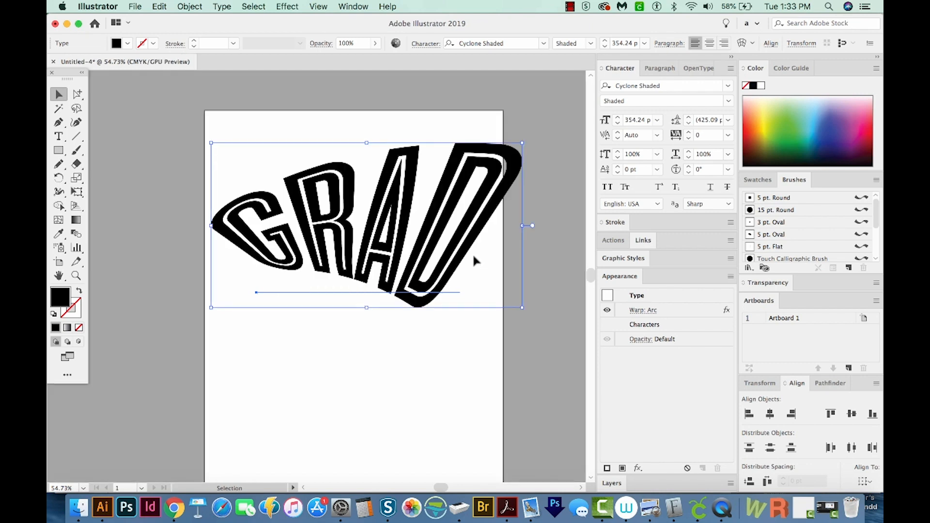
Step: Shrink the text to about 328 pt and edit its Arc warp to 15% bend with 0% horizontal and vertical distortion
{"action": "left_click_drag", "start_coordinate": [522, 143], "coordinate": [500, 155]}
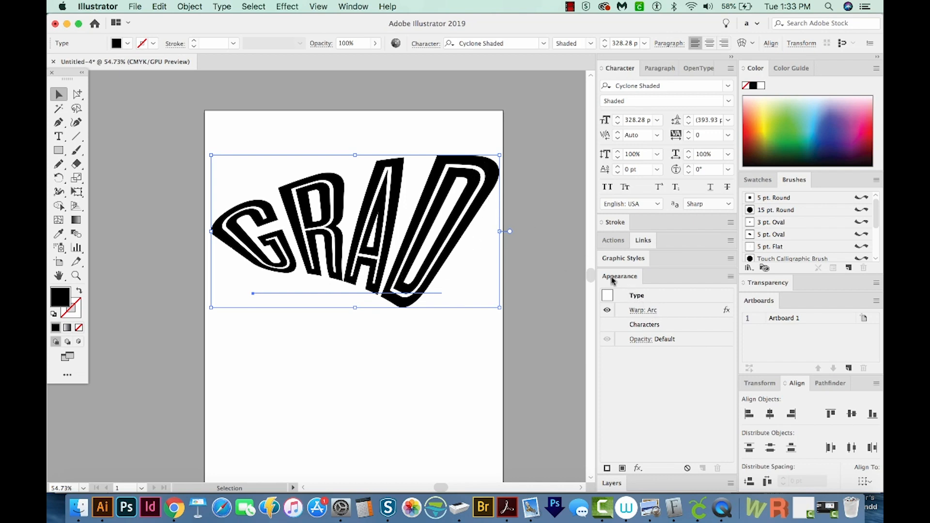
{"action": "left_click", "coordinate": [642, 313]}
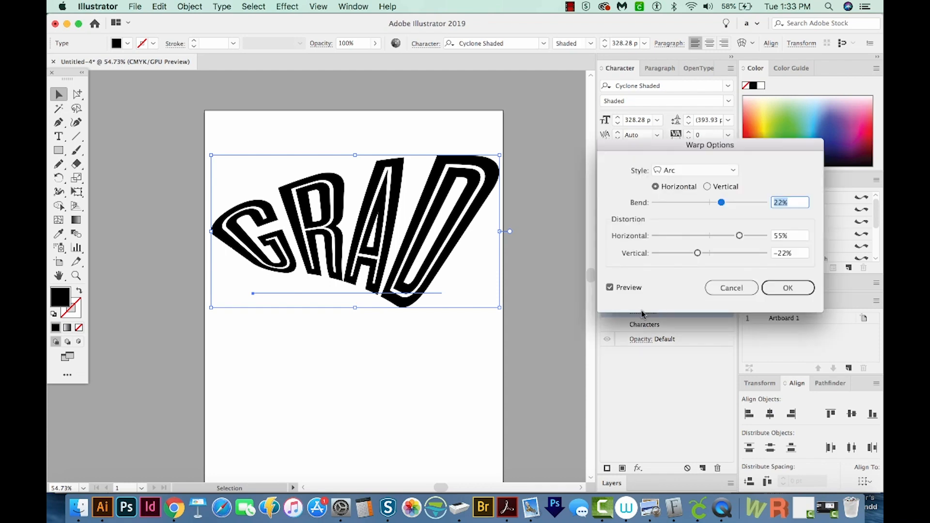
{"action": "left_click_drag", "start_coordinate": [734, 147], "coordinate": [626, 169]}
{"action": "left_click_drag", "start_coordinate": [614, 224], "coordinate": [610, 224]}
{"action": "left_click", "coordinate": [632, 258]}
{"action": "left_click_drag", "start_coordinate": [632, 257], "coordinate": [604, 260]}
{"action": "key", "text": "BackSpace"}
{"action": "key", "text": "BackSpace"}
{"action": "type", "text": "0"}
{"action": "key", "text": "Tab"}
{"action": "type", "text": "0"}
{"action": "key", "text": "Tab"}
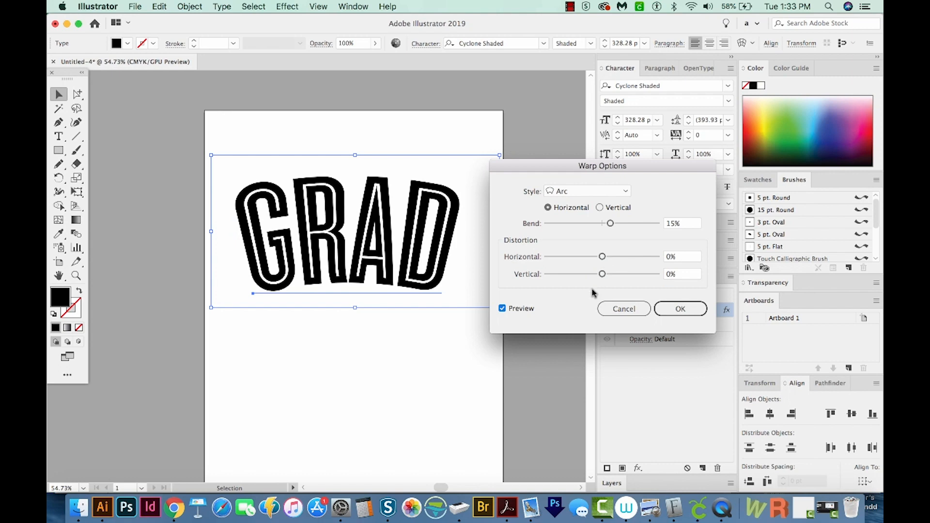
Step: Change the text's warp style to Arc Lower and increase the bend to 64%
{"action": "left_click", "coordinate": [600, 192]}
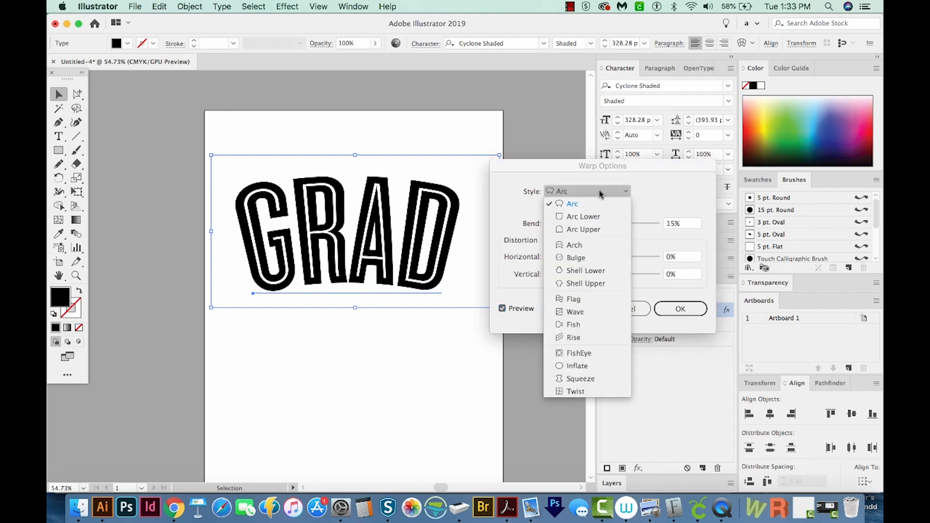
{"action": "left_click", "coordinate": [599, 218]}
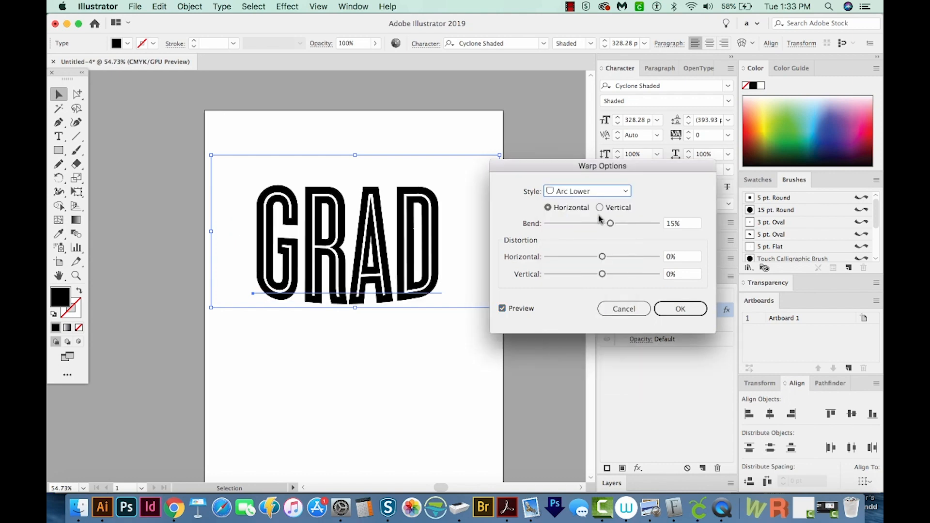
{"action": "left_click_drag", "start_coordinate": [610, 224], "coordinate": [638, 224]}
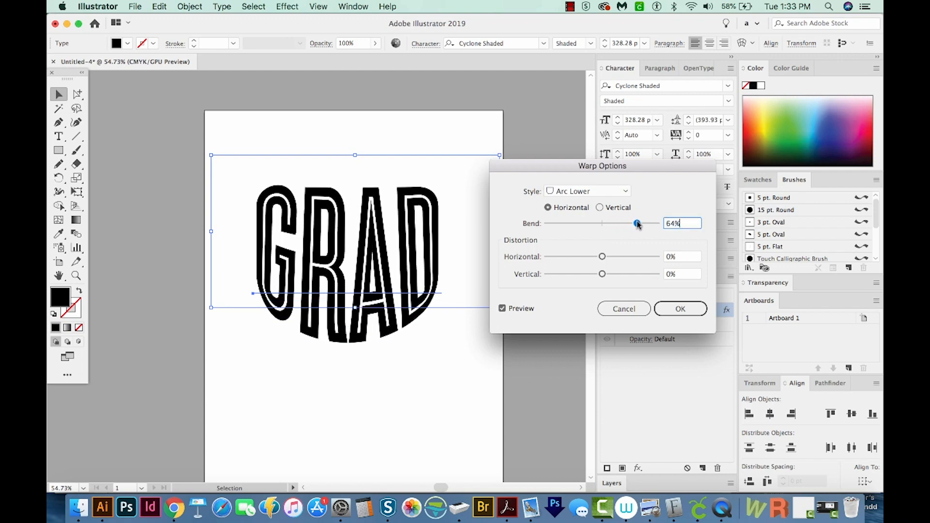
{"action": "left_click", "coordinate": [587, 191]}
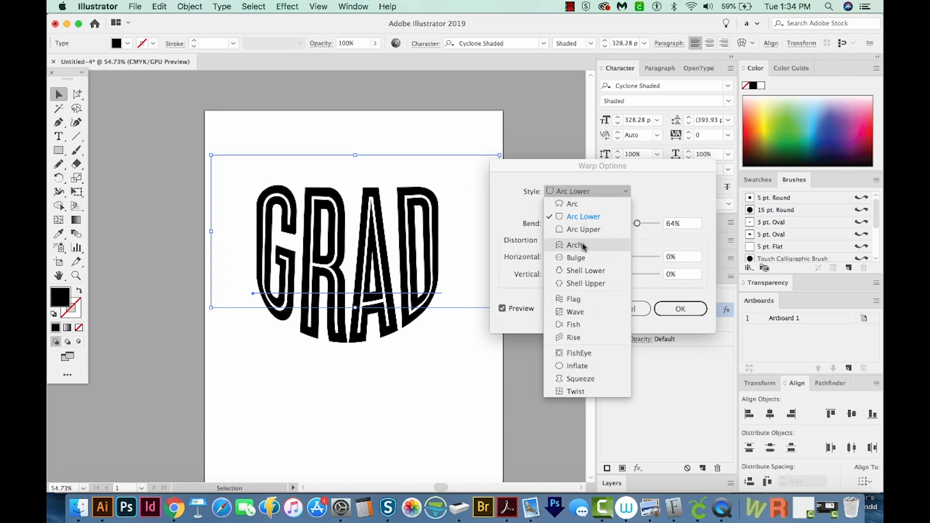
{"action": "left_click", "coordinate": [648, 193]}
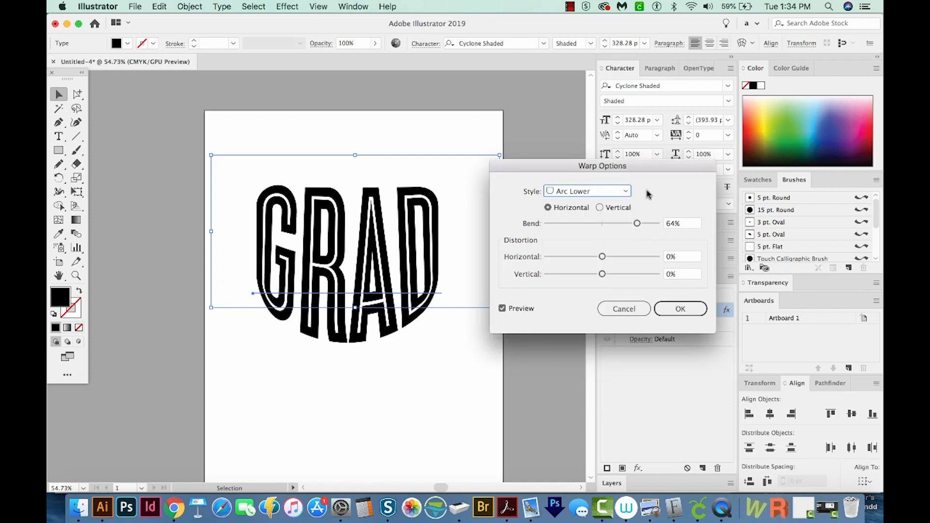
Step: Try 31% horizontal and -4% vertical distortion on the Arc Lower warp
{"action": "left_click_drag", "start_coordinate": [601, 257], "coordinate": [586, 275]}
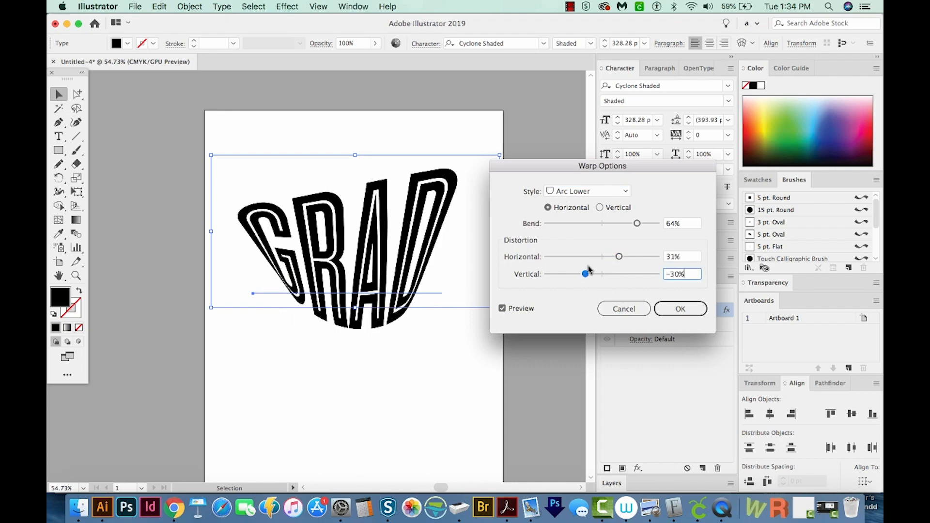
{"action": "left_click_drag", "start_coordinate": [587, 275], "coordinate": [600, 275]}
{"action": "left_click", "coordinate": [623, 314]}
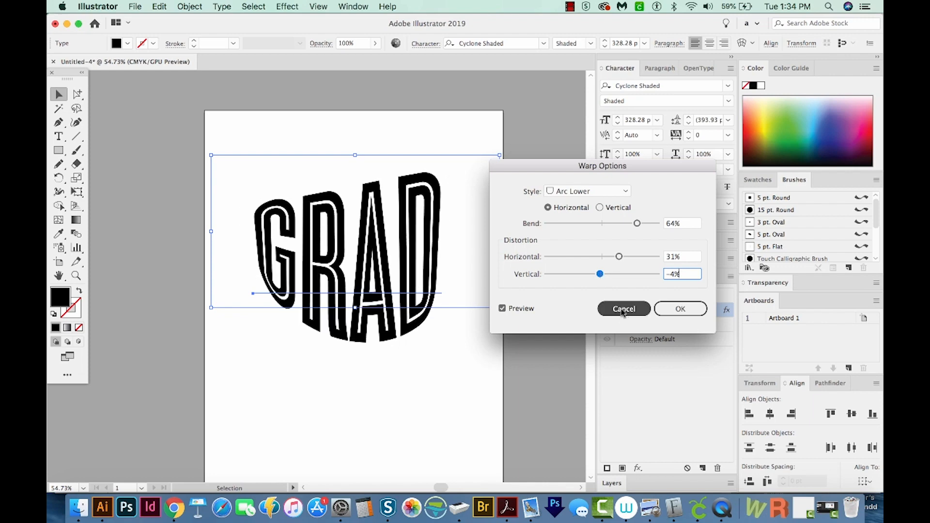
Step: Remove the Arc Lower warp effect from the GRAD text and deselect it
{"action": "left_click_drag", "start_coordinate": [666, 308], "coordinate": [718, 469]}
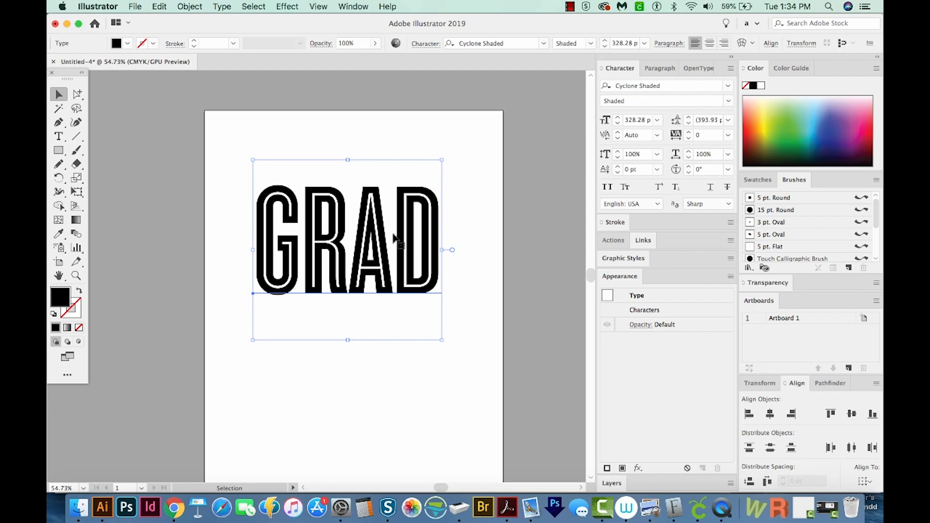
{"action": "scroll", "coordinate": [461, 227], "scroll_direction": "down", "scroll_amount": 2}
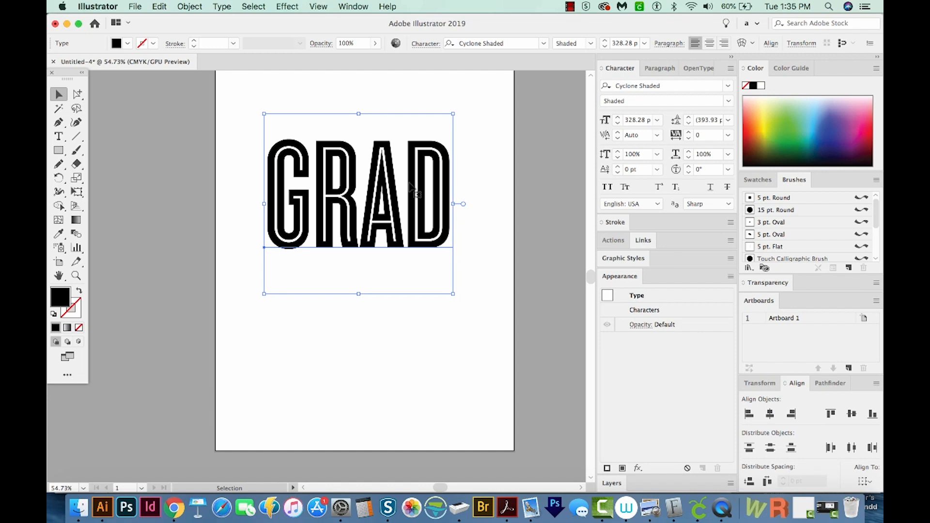
{"action": "left_click", "coordinate": [371, 307]}
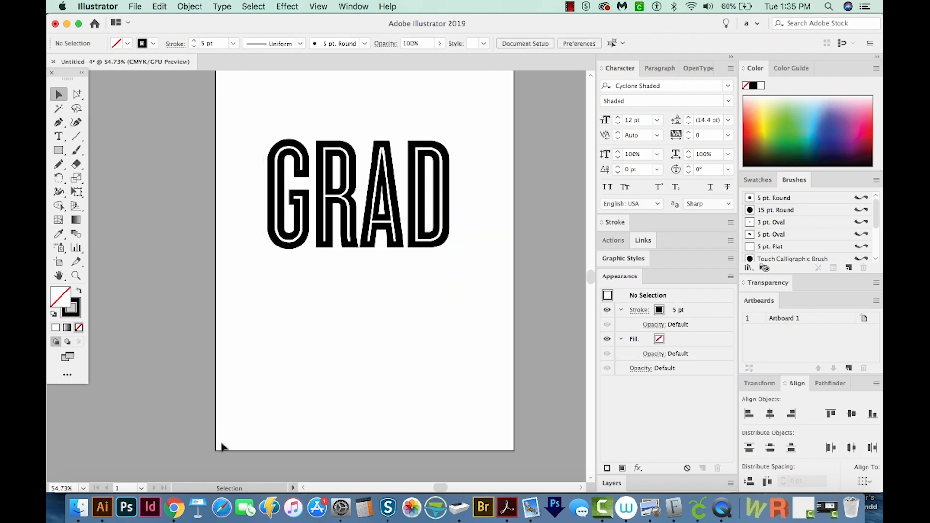
Step: Paste the graduation cap artwork and place it centered below the GRAD text
{"action": "key", "text": "super+v"}
{"action": "left_click_drag", "start_coordinate": [324, 284], "coordinate": [366, 351]}
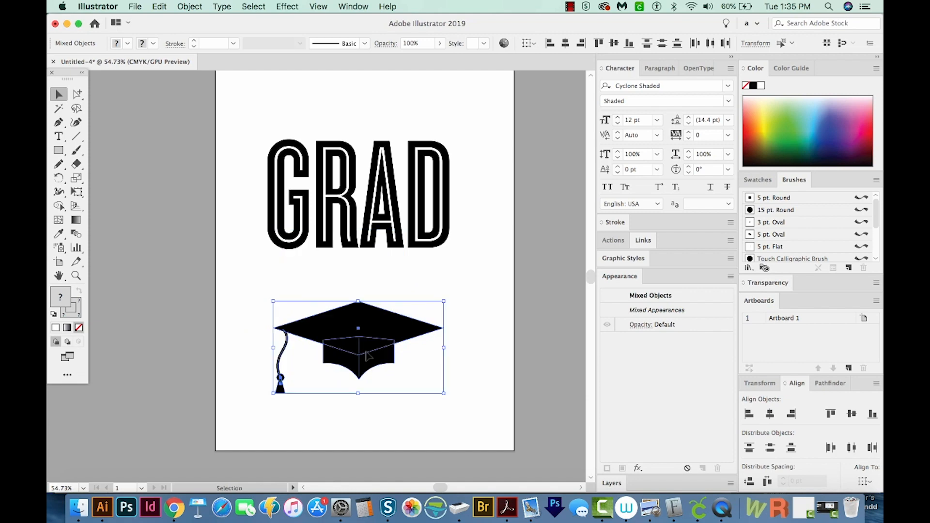
{"action": "left_click", "coordinate": [425, 431]}
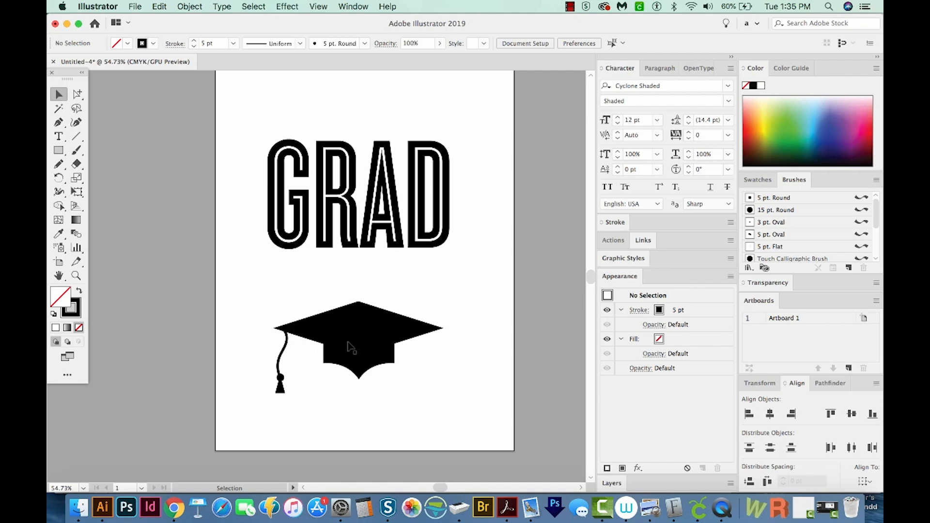
{"action": "left_click", "coordinate": [422, 241]}
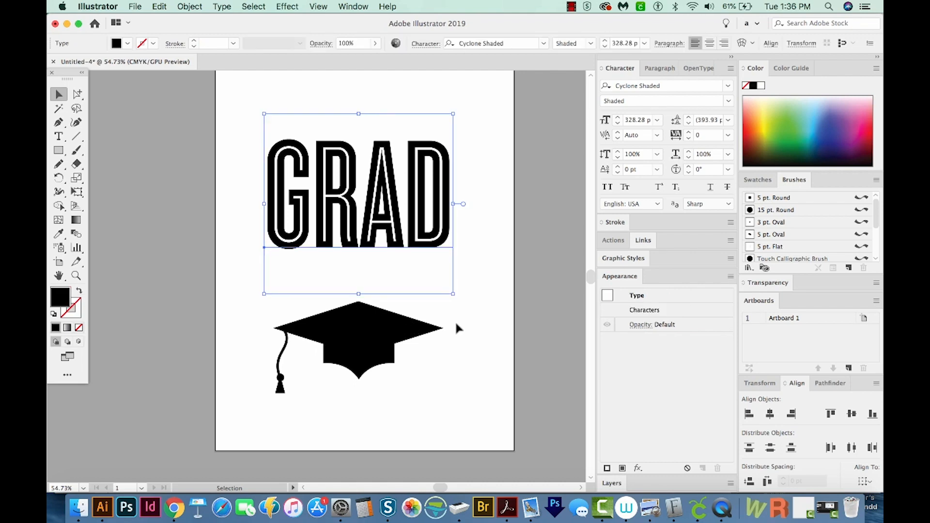
{"action": "left_click", "coordinate": [438, 336]}
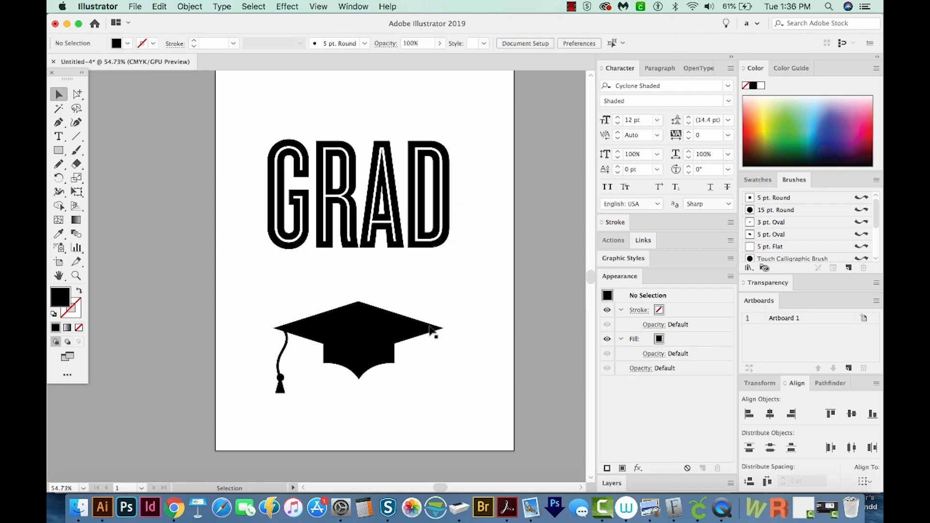
Step: Make a smaller copy of the cap's diamond-shaped top and place it over the middle of the GRAD text
{"action": "key", "text": "a"}
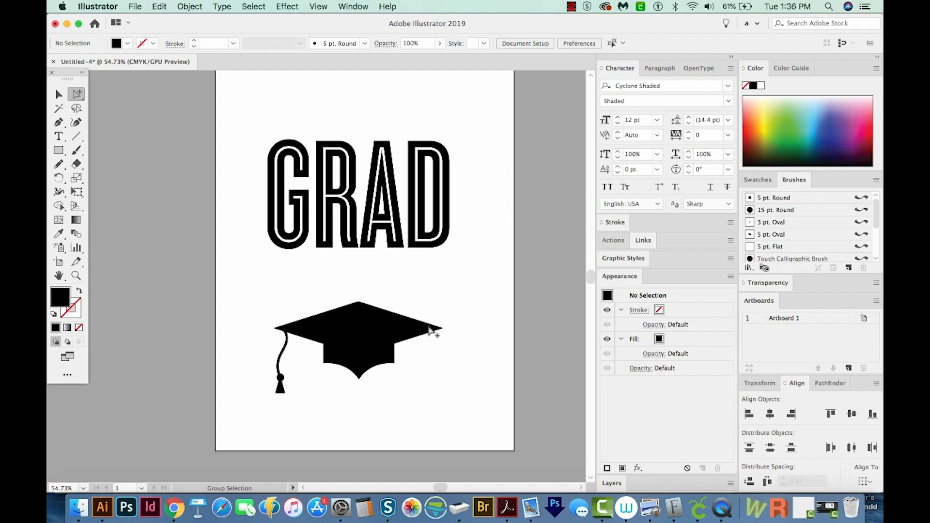
{"action": "left_click", "coordinate": [423, 330]}
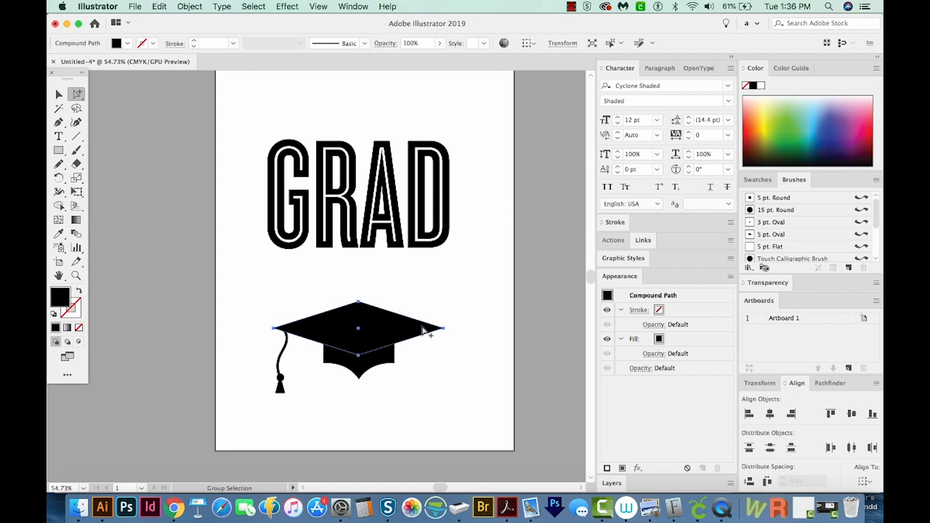
{"action": "key", "text": "super"}
{"action": "left_click", "coordinate": [460, 388]}
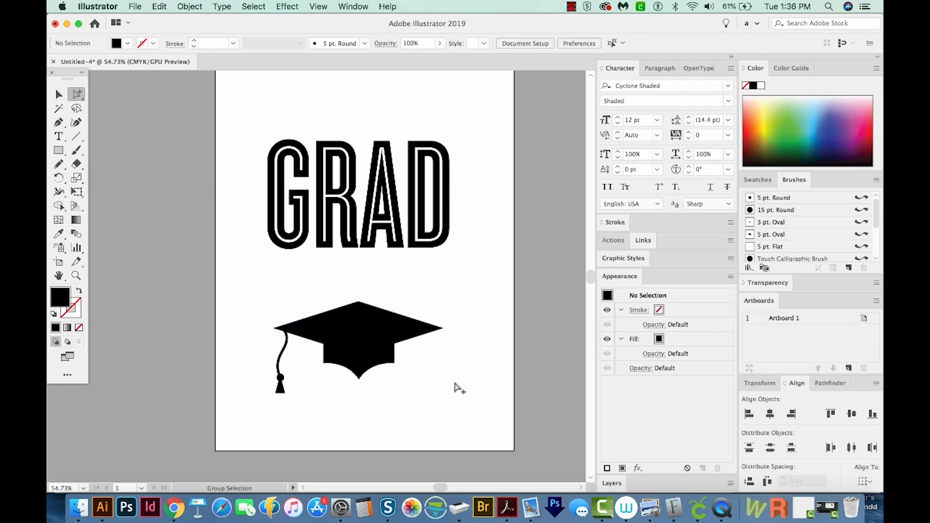
{"action": "key", "text": "v"}
{"action": "left_click_drag", "start_coordinate": [453, 380], "coordinate": [436, 309]}
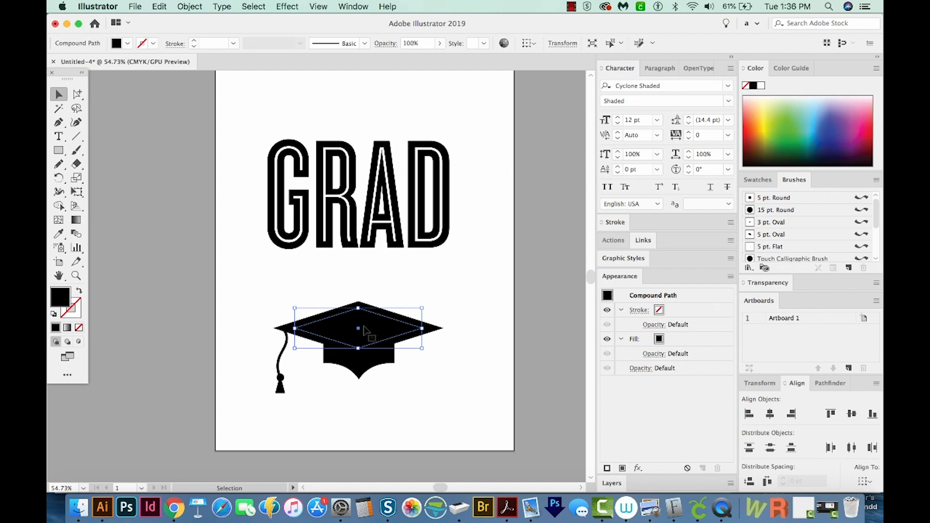
{"action": "left_click_drag", "start_coordinate": [365, 324], "coordinate": [364, 194]}
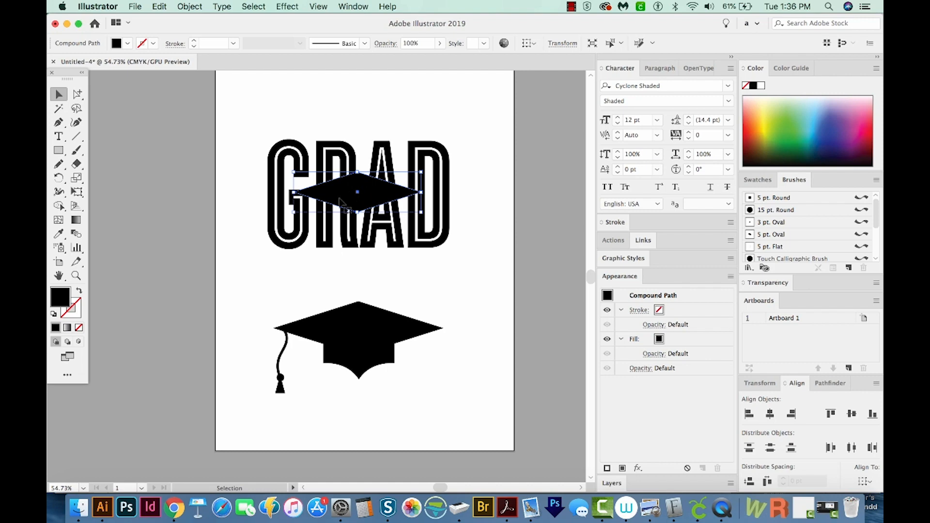
Step: Remove the diamond copy's fill and shape the GRAD text to it using Envelope Distort, Make with Top Object
{"action": "left_click", "coordinate": [79, 330]}
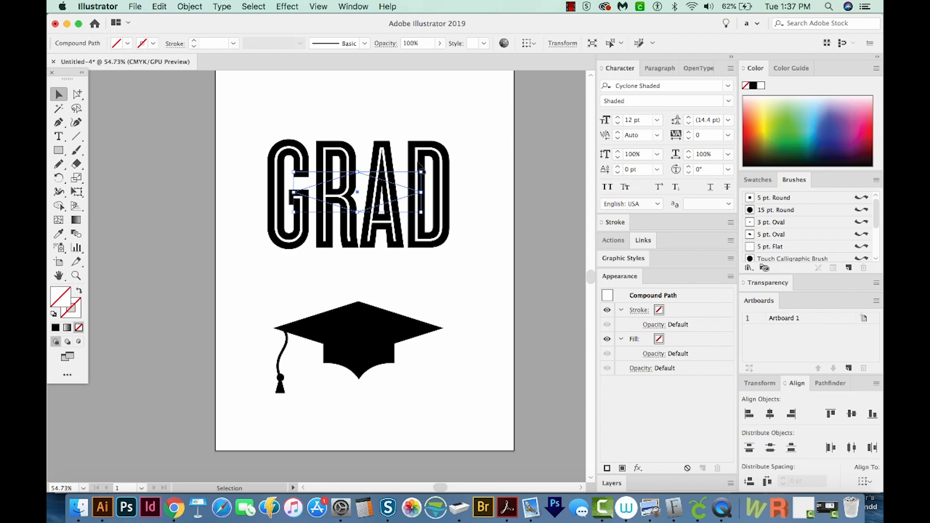
{"action": "left_click", "coordinate": [436, 156], "text": "shift"}
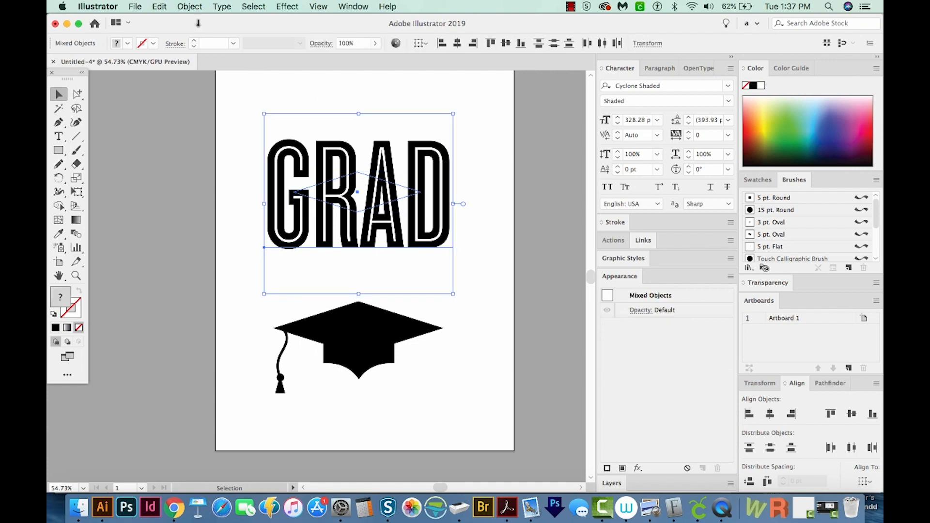
{"action": "left_click", "coordinate": [190, 8]}
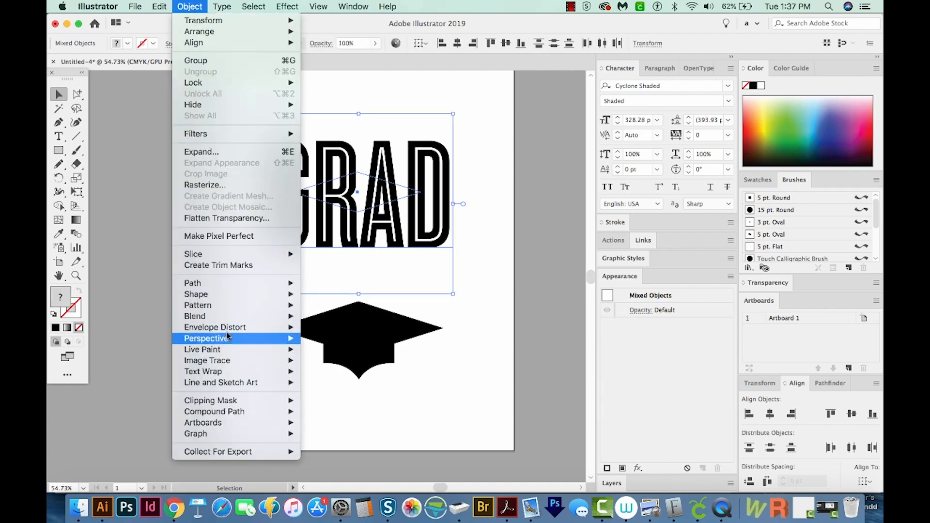
{"action": "mouse_move", "coordinate": [230, 332]}
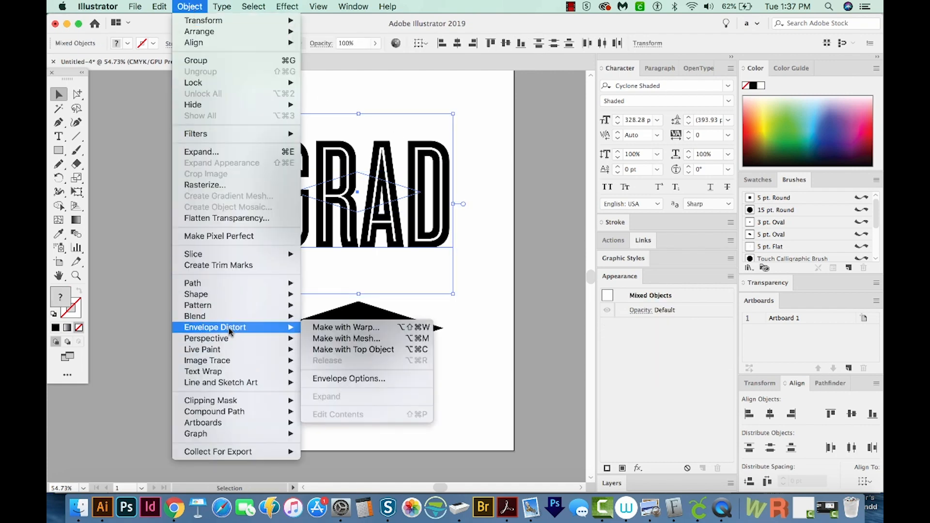
{"action": "left_click", "coordinate": [348, 350]}
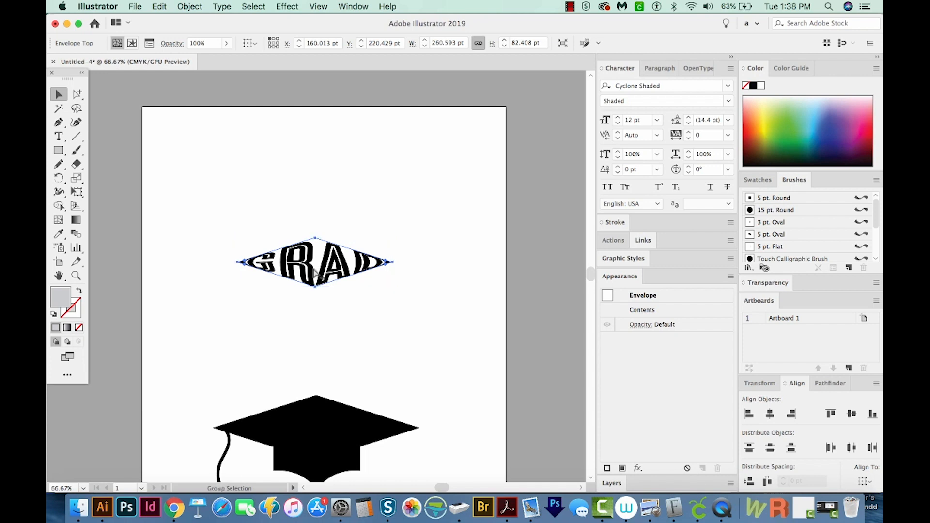
Step: Check the diamond envelope's outline in Outline mode and return to the preview
{"action": "key", "text": "super+y"}
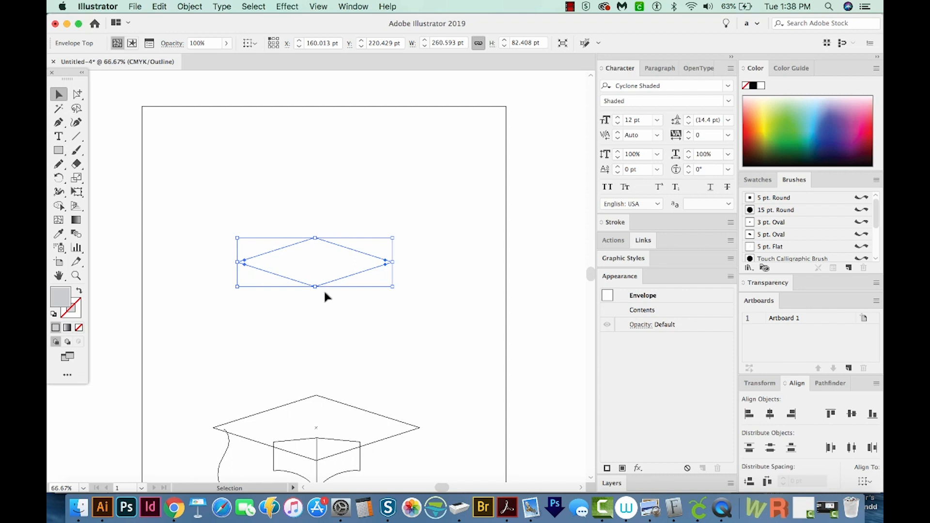
{"action": "key", "text": "super+alt"}
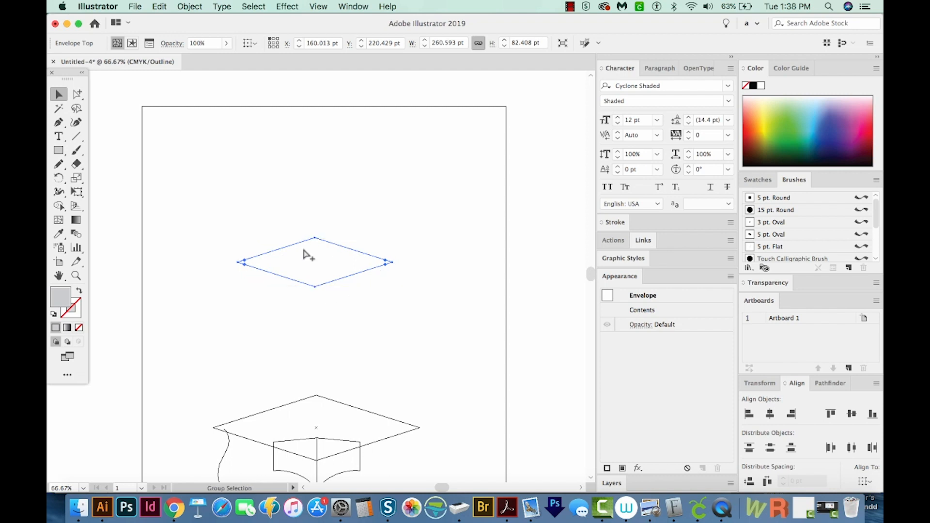
{"action": "key", "text": "super+y"}
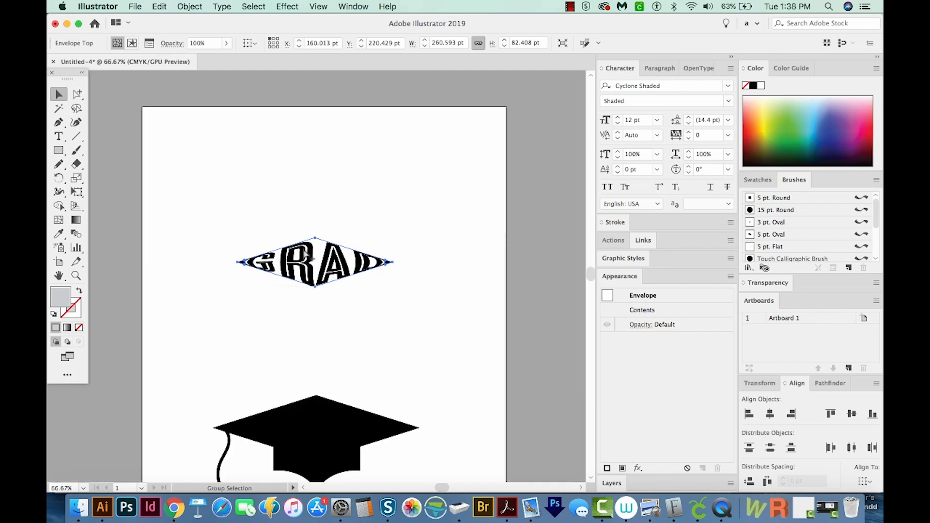
Step: Switch the envelope to editing its contents and compare the original GRAD text in Outline mode with the preview
{"action": "left_click", "coordinate": [190, 10]}
{"action": "mouse_move", "coordinate": [230, 331]}
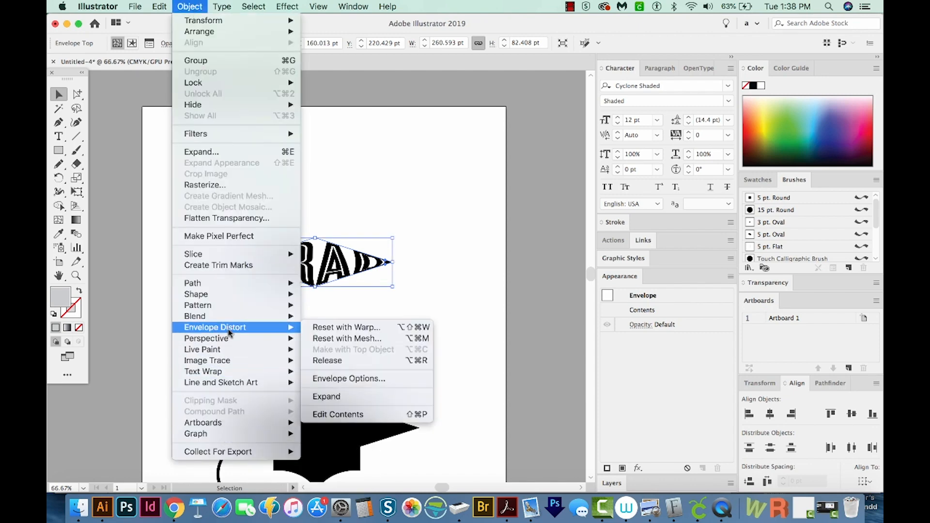
{"action": "left_click", "coordinate": [342, 415]}
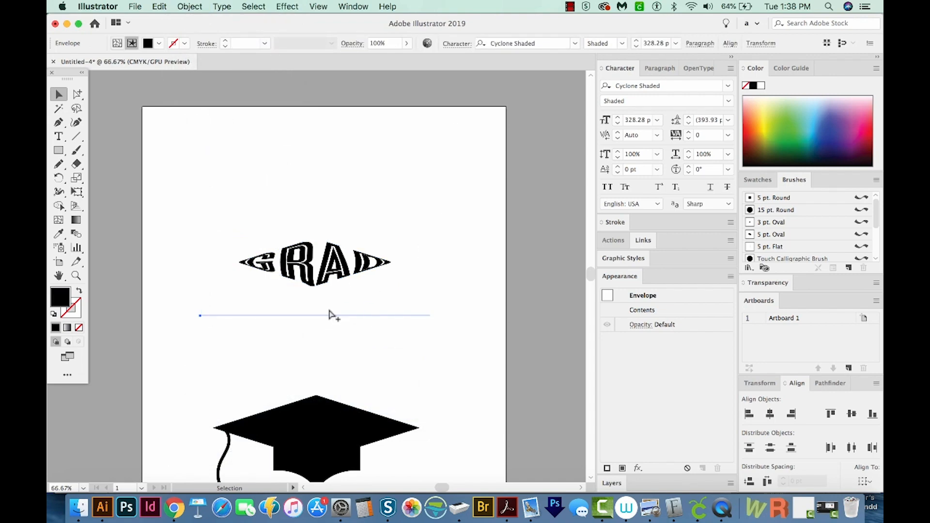
{"action": "key", "text": "super+y"}
{"action": "key", "text": "super+y"}
{"action": "key", "text": "super+y"}
{"action": "key", "text": "super+y"}
{"action": "key", "text": "super+y"}
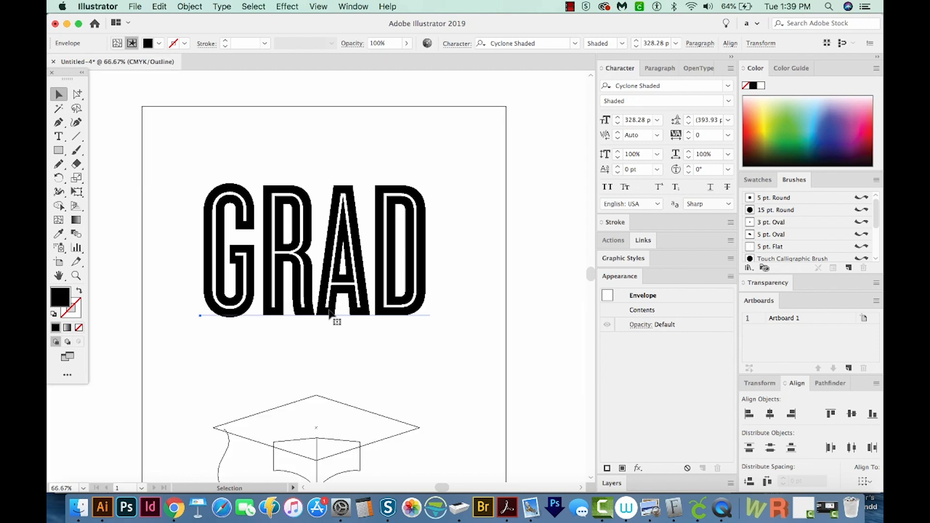
{"action": "key", "text": "super+y"}
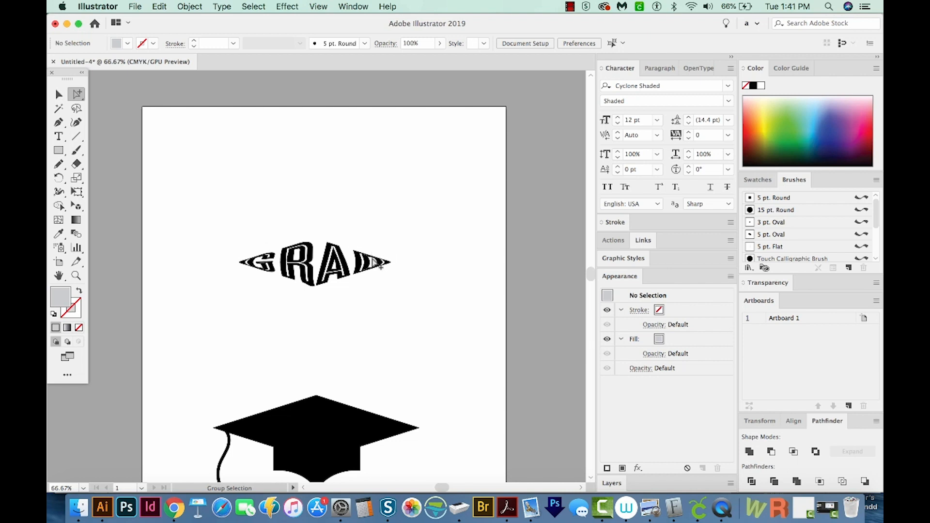
Step: Copy the cap's diamond-shaped top again, shrink the copy slightly and place it below the diamond-shaped GRAD lettering
{"action": "left_click", "coordinate": [325, 418]}
{"action": "key", "text": "super+c"}
{"action": "key", "text": "super+v"}
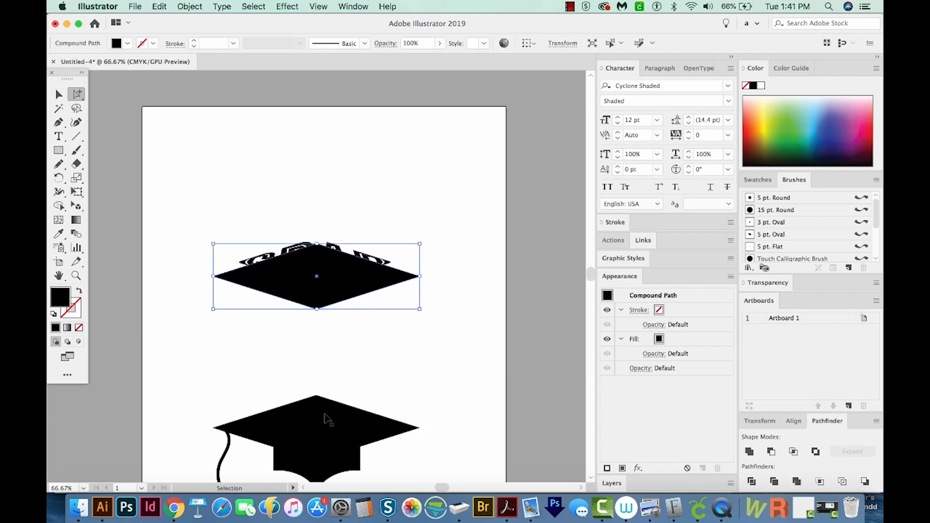
{"action": "key", "text": "v"}
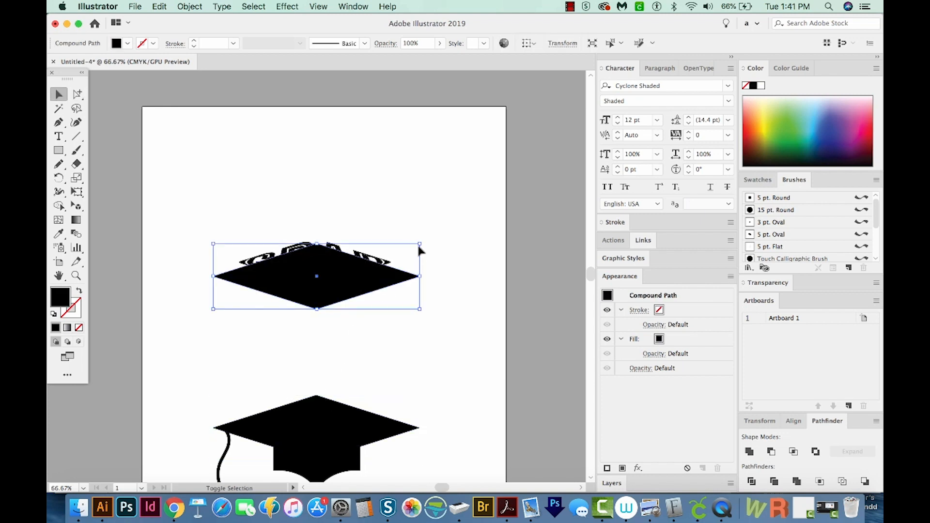
{"action": "left_click_drag", "start_coordinate": [420, 242], "coordinate": [408, 249]}
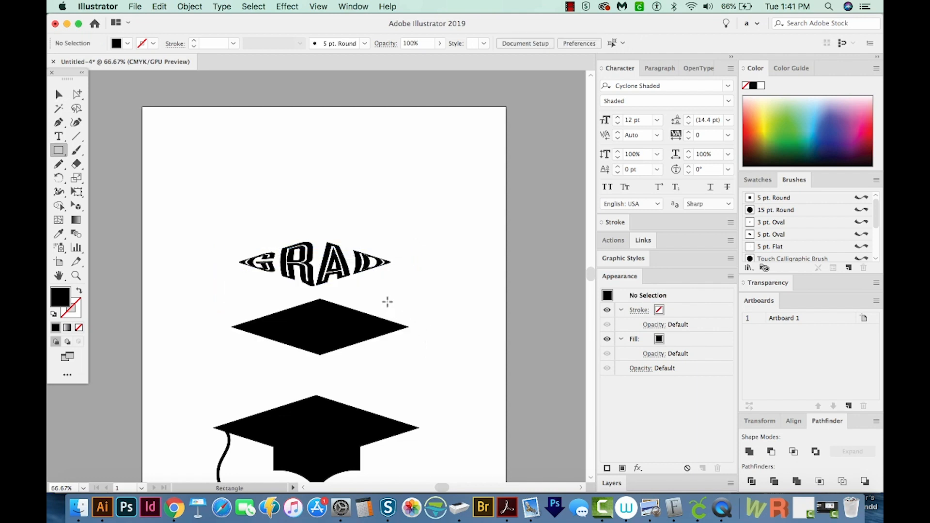
Step: Cover both side tips of the new diamond with rectangles and trim them off using the Shape Builder tool
{"action": "mouse_move", "coordinate": [387, 301]}
{"action": "left_mouse_down"}
{"action": "mouse_move", "coordinate": [423, 358]}
{"action": "mouse_move", "coordinate": [241, 351]}
{"action": "left_mouse_up"}
{"action": "key", "text": "v"}
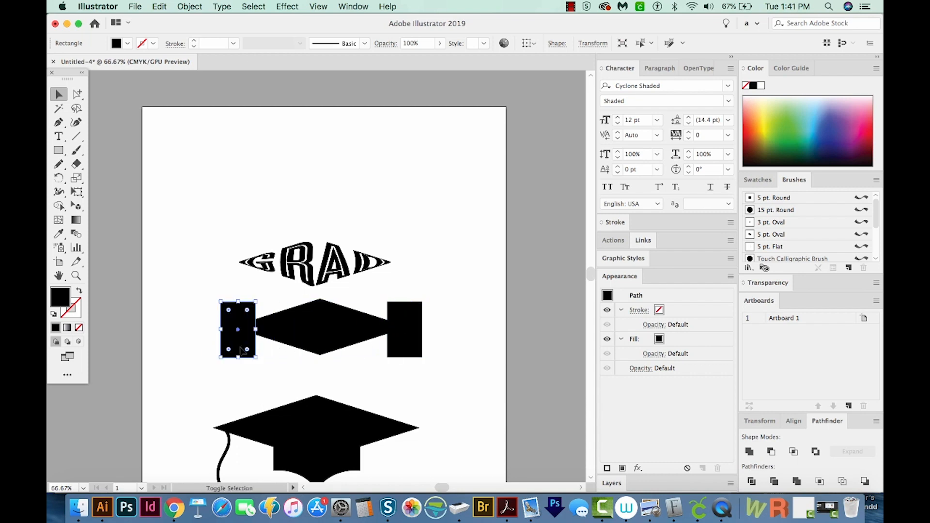
{"action": "left_click_drag", "start_coordinate": [460, 309], "coordinate": [226, 358]}
{"action": "key", "text": "shift+m"}
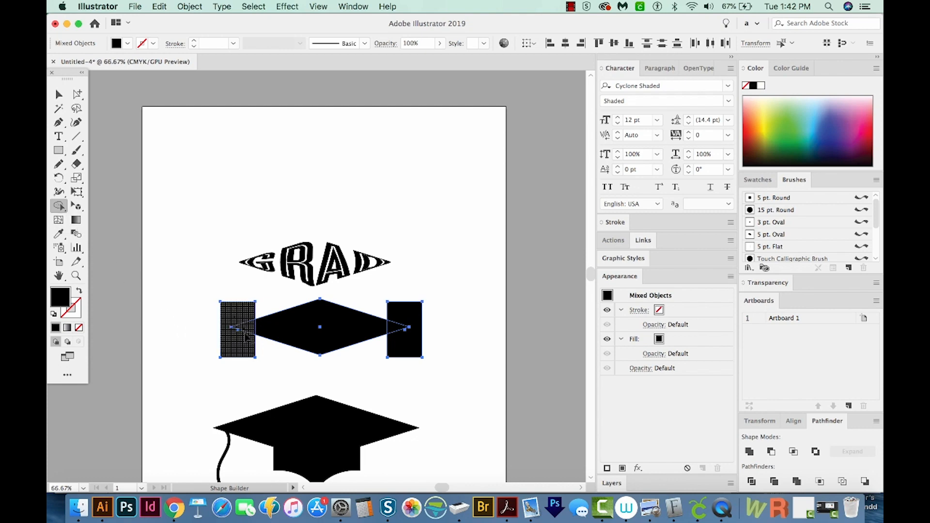
{"action": "left_click", "coordinate": [245, 349], "text": "alt"}
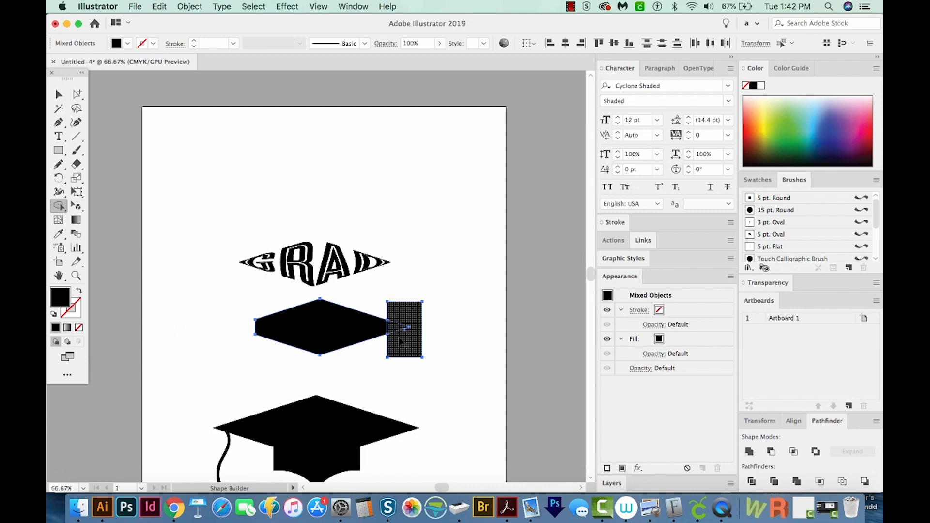
{"action": "left_click", "coordinate": [406, 342], "text": "alt"}
Step: Add new GRAD text in Cyclone Shaded, enlarge it to about 137 pt and place it over the trimmed diamond
{"action": "key", "text": "super+shift+a"}
{"action": "key", "text": "a"}
{"action": "key", "text": "t"}
{"action": "left_click", "coordinate": [432, 338]}
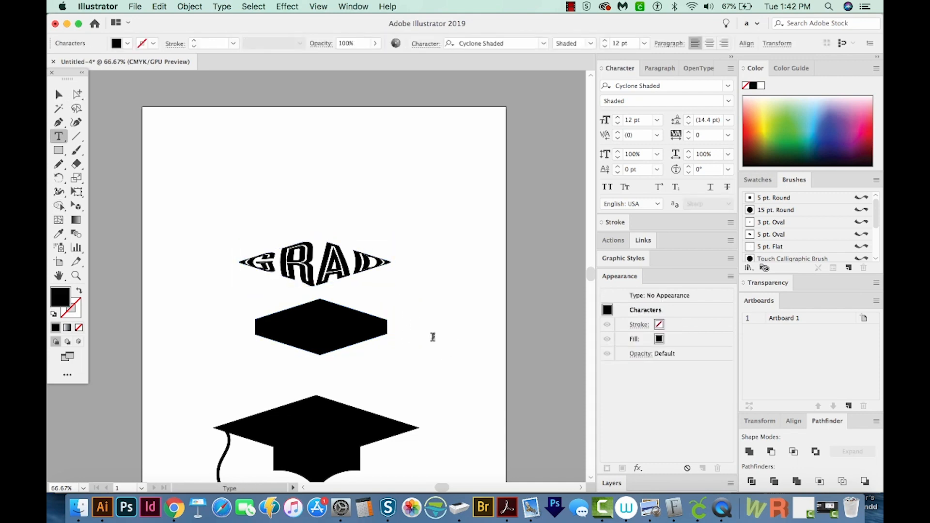
{"action": "left_click", "coordinate": [61, 95]}
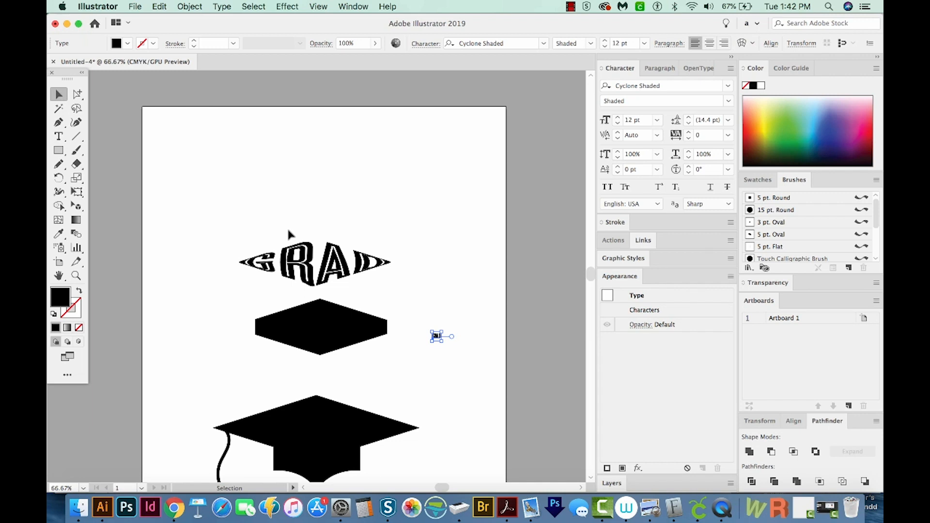
{"action": "left_click_drag", "start_coordinate": [443, 332], "coordinate": [529, 249]}
{"action": "left_click_drag", "start_coordinate": [483, 283], "coordinate": [326, 321]}
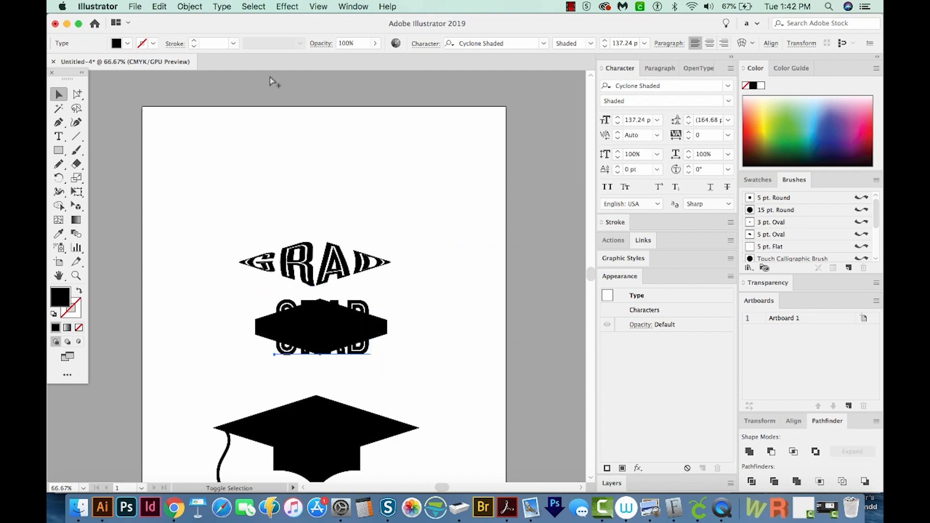
Step: Send the new GRAD text behind the trimmed diamond
{"action": "left_click", "coordinate": [189, 7]}
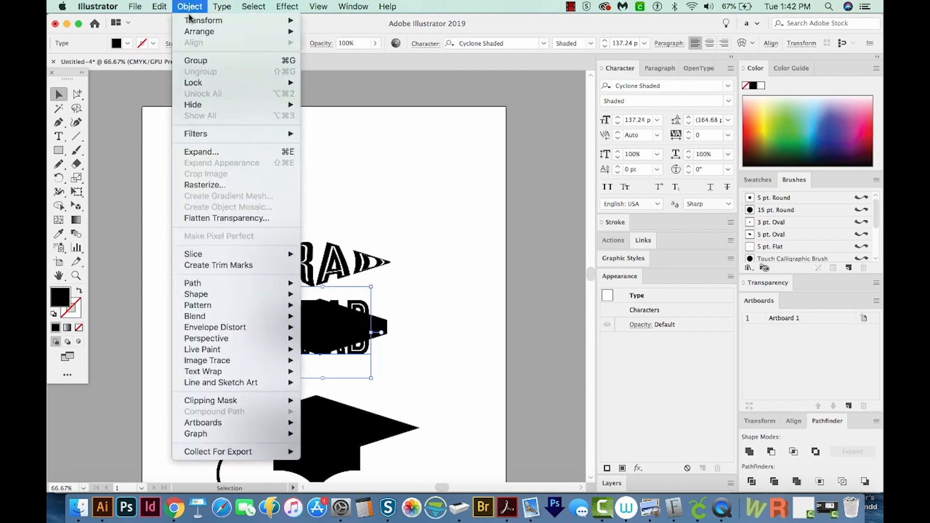
{"action": "mouse_move", "coordinate": [208, 32]}
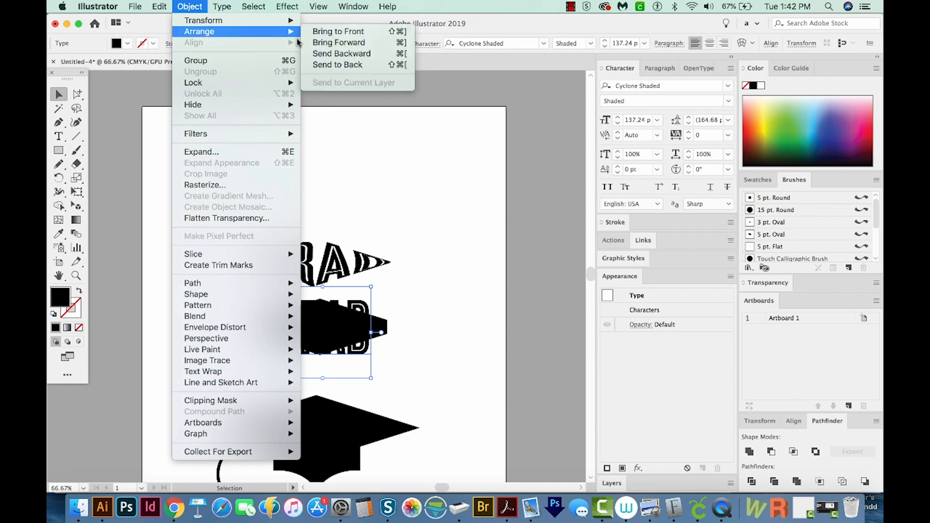
{"action": "left_click", "coordinate": [315, 67]}
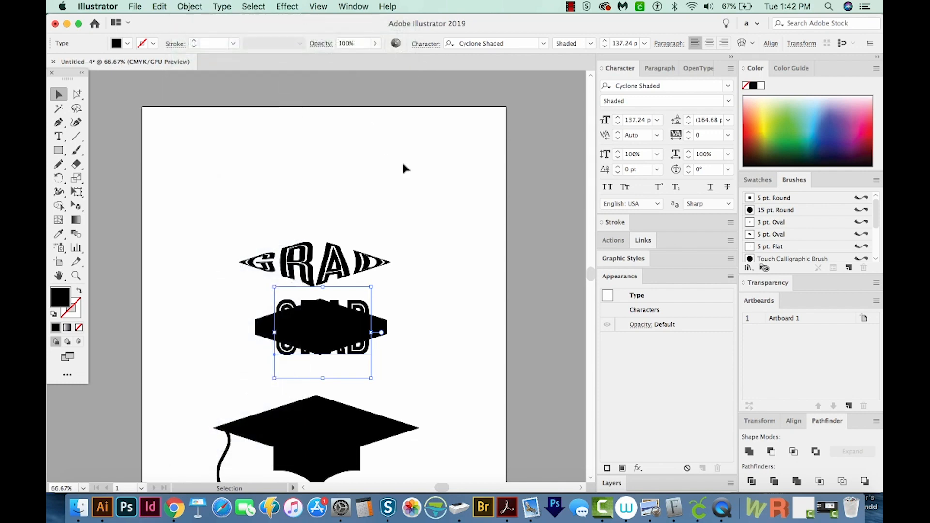
Step: Try to envelope-distort the new GRAD text with the trimmed diamond as the top object
{"action": "left_click", "coordinate": [349, 323], "text": "shift"}
{"action": "left_click", "coordinate": [190, 6]}
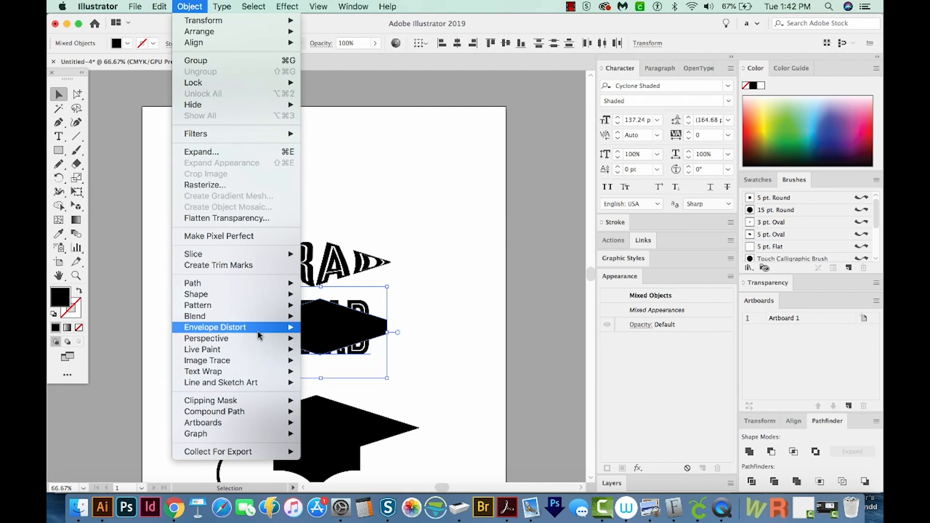
{"action": "mouse_move", "coordinate": [258, 329]}
{"action": "left_click", "coordinate": [353, 350]}
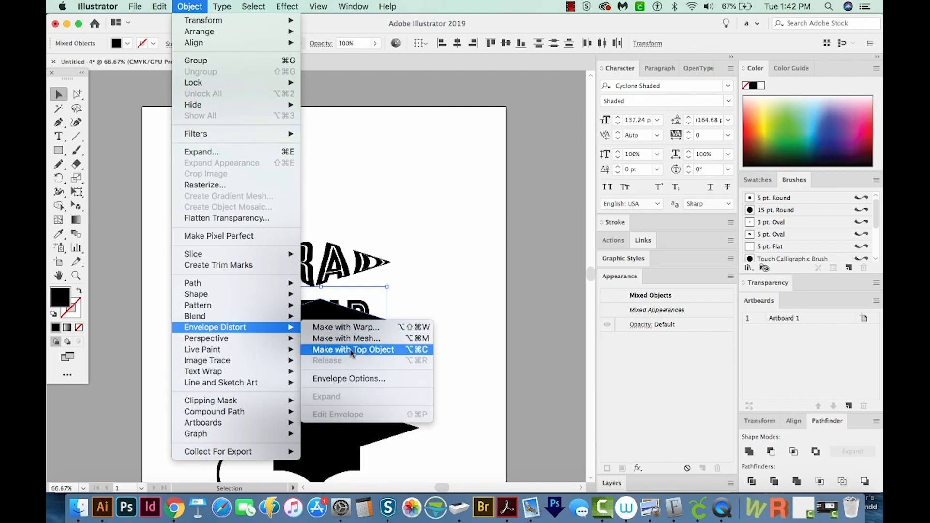
{"action": "key", "text": "a"}
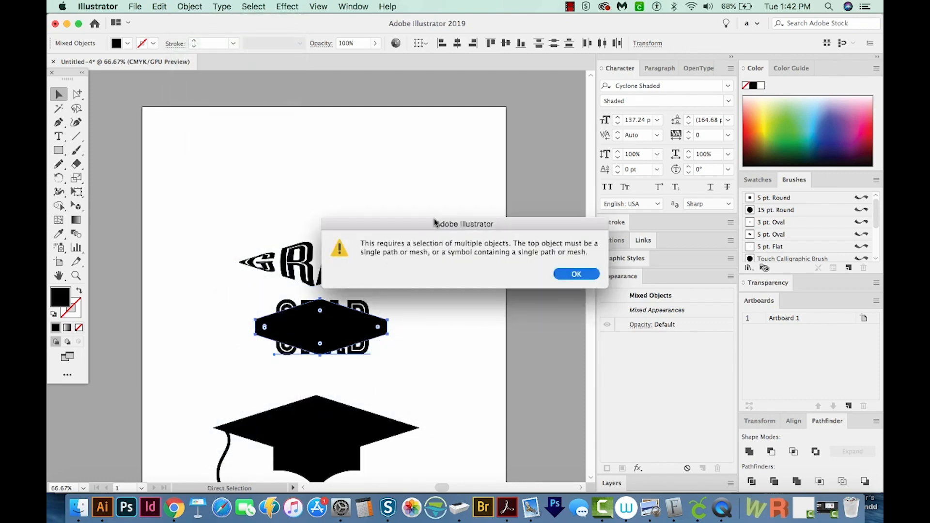
{"action": "left_click_drag", "start_coordinate": [435, 223], "coordinate": [406, 187]}
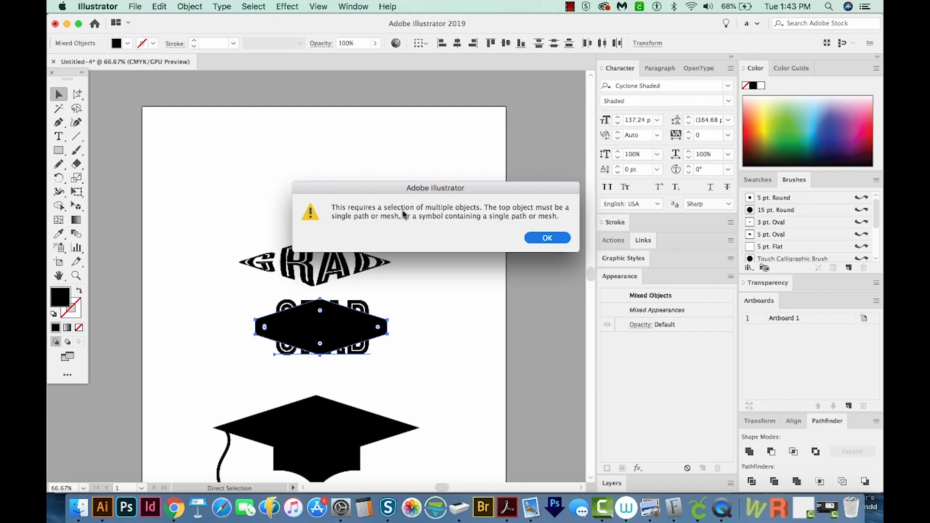
{"action": "left_click", "coordinate": [547, 238]}
Step: Select only the trimmed diamond and release its compound path
{"action": "left_click", "coordinate": [519, 259]}
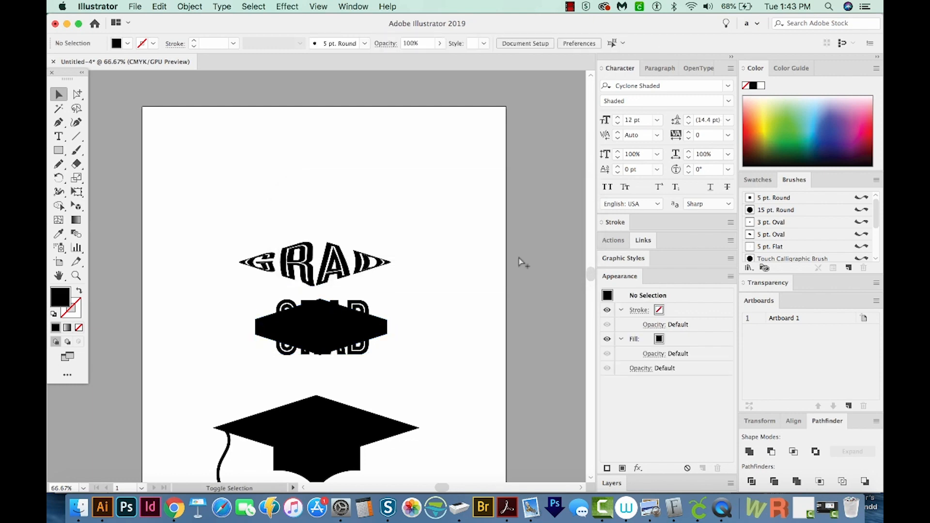
{"action": "key", "text": "a"}
{"action": "left_click", "coordinate": [342, 329]}
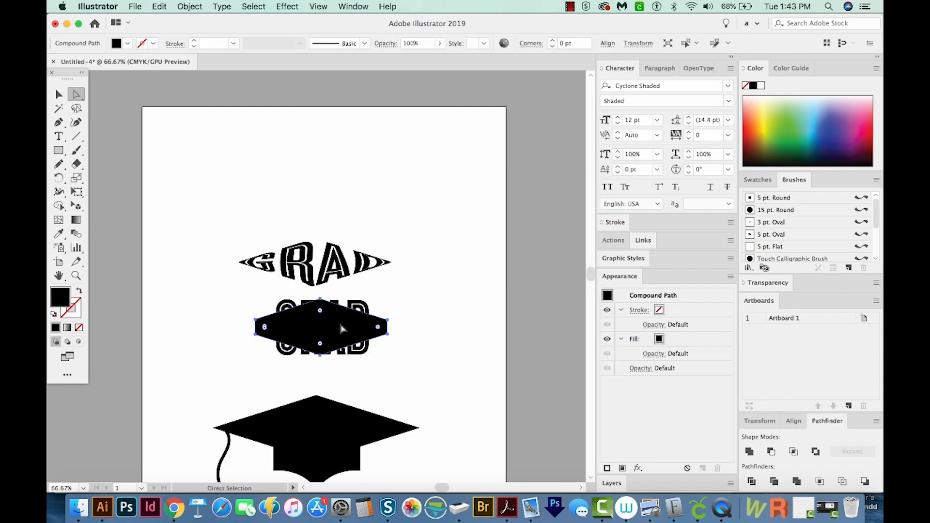
{"action": "left_click", "coordinate": [186, 7]}
{"action": "mouse_move", "coordinate": [217, 411]}
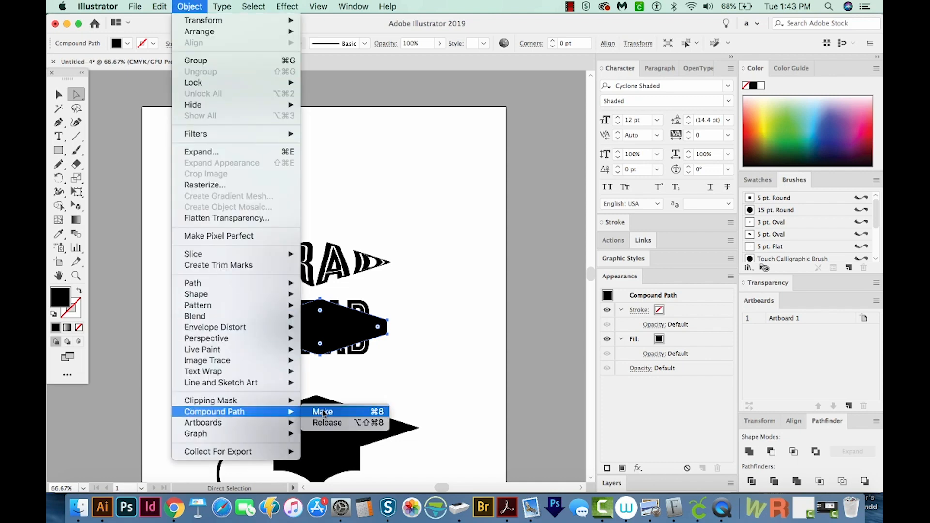
{"action": "left_click", "coordinate": [334, 424]}
Step: Select the released diamond together with the GRAD text behind it and make an envelope distort with the top object
{"action": "key", "text": "v"}
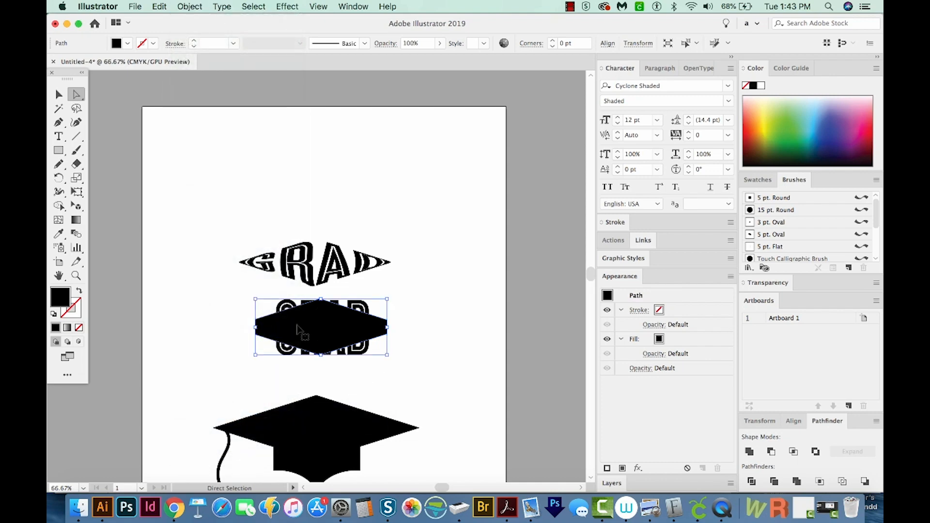
{"action": "left_click", "coordinate": [281, 304], "text": "shift"}
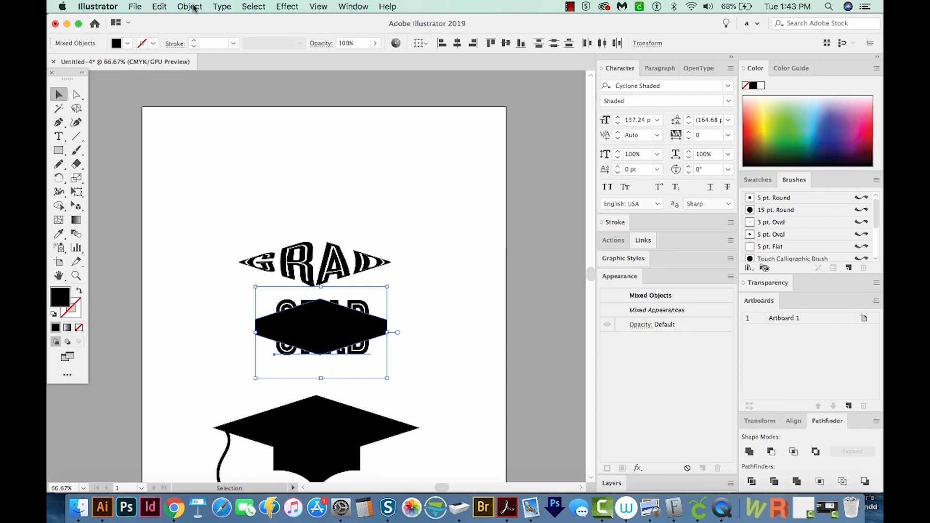
{"action": "left_click", "coordinate": [194, 7]}
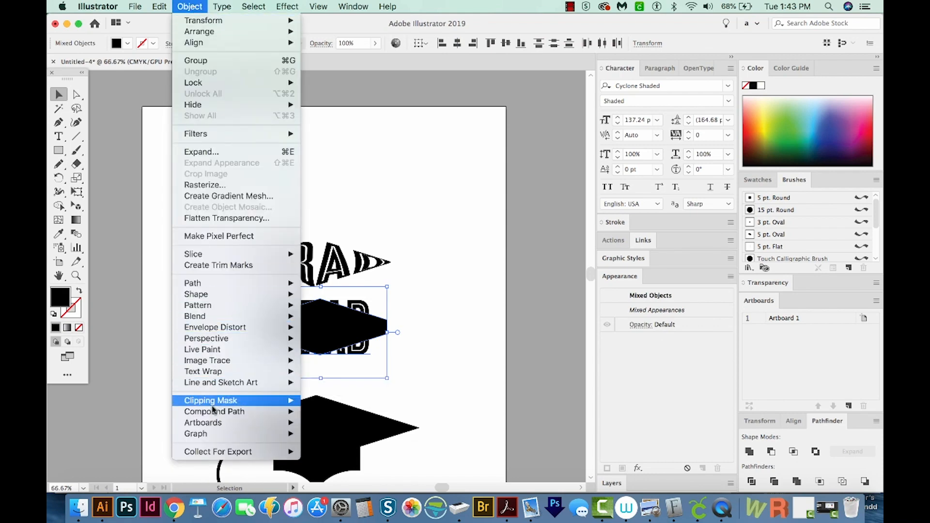
{"action": "mouse_move", "coordinate": [238, 331]}
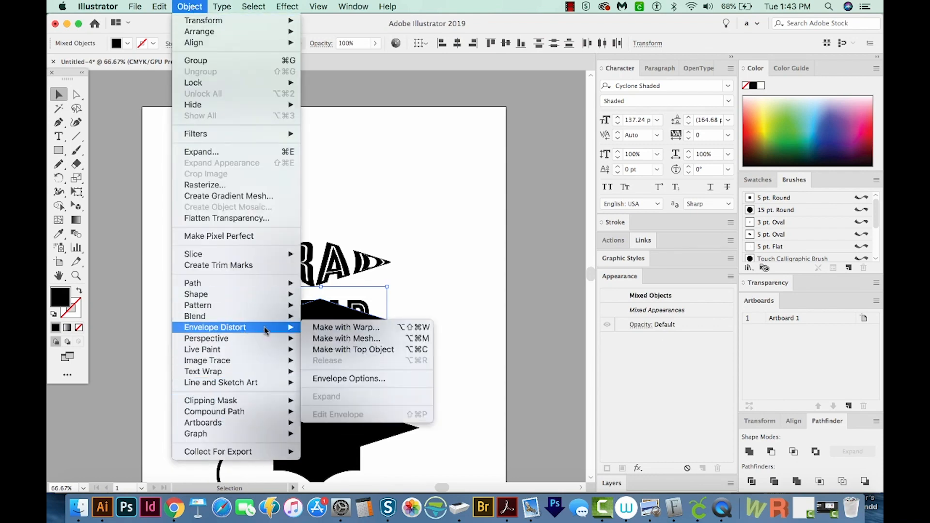
{"action": "left_click", "coordinate": [353, 350]}
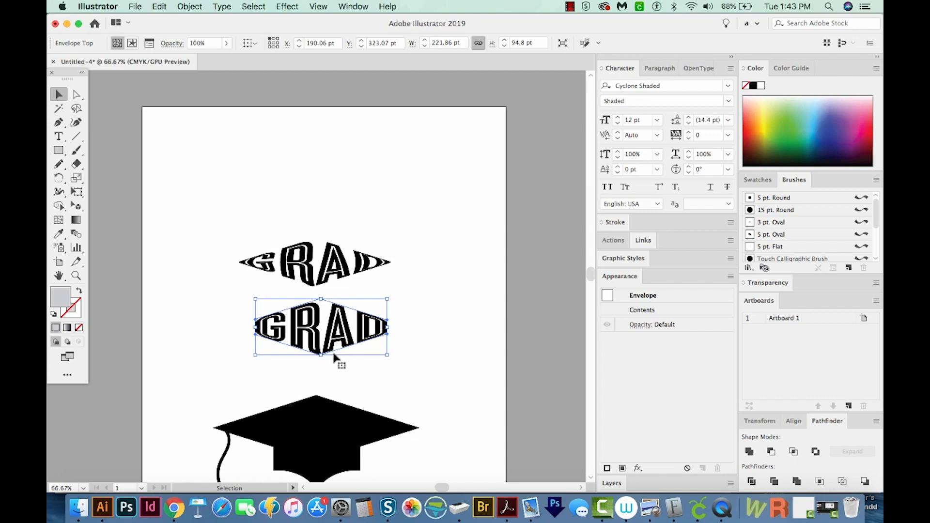
Step: Switch the new envelope to editing its contents and fill the GRAD text with white
{"action": "left_click", "coordinate": [183, 6]}
{"action": "mouse_move", "coordinate": [226, 329]}
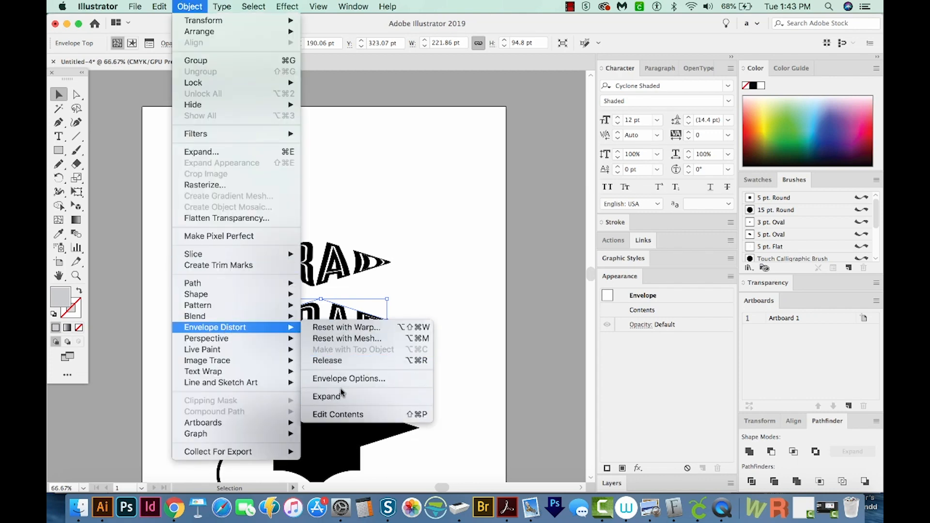
{"action": "left_click", "coordinate": [338, 415]}
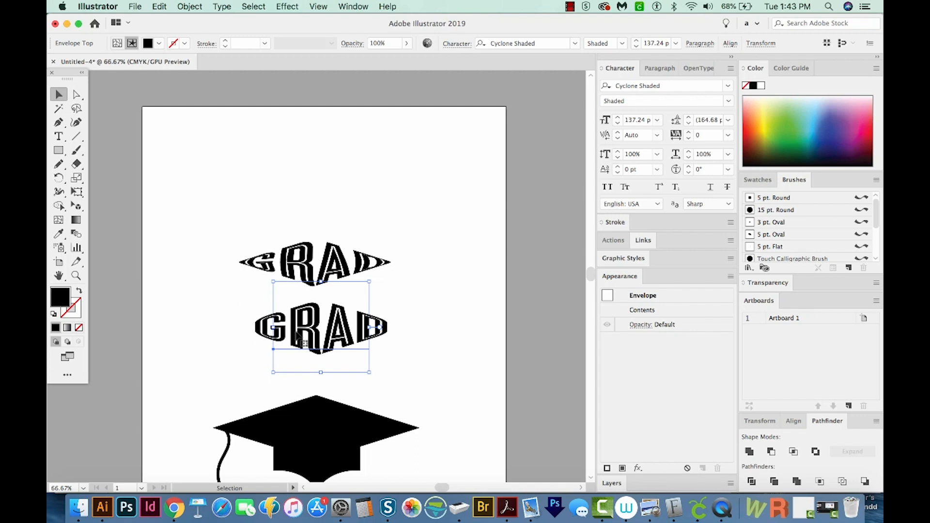
{"action": "left_click", "coordinate": [760, 87]}
Step: Move the white GRAD lettering onto the graduation cap's diamond-shaped top and nudge it up and left into place
{"action": "left_click_drag", "start_coordinate": [329, 321], "coordinate": [331, 427]}
{"action": "key", "text": "shift+Up"}
{"action": "key", "text": "shift+Up"}
{"action": "key", "text": "shift+Left"}
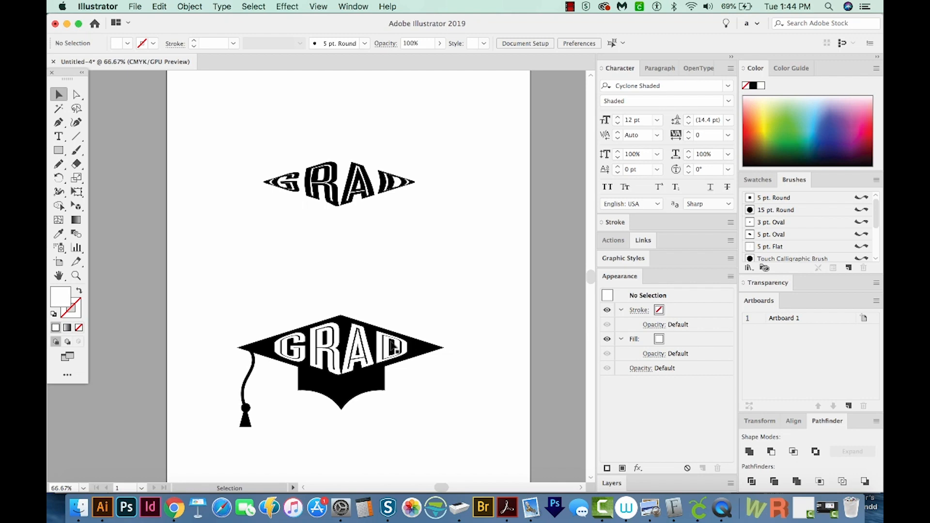
{"action": "scroll", "coordinate": [393, 347], "scroll_direction": "up", "scroll_amount": 2}
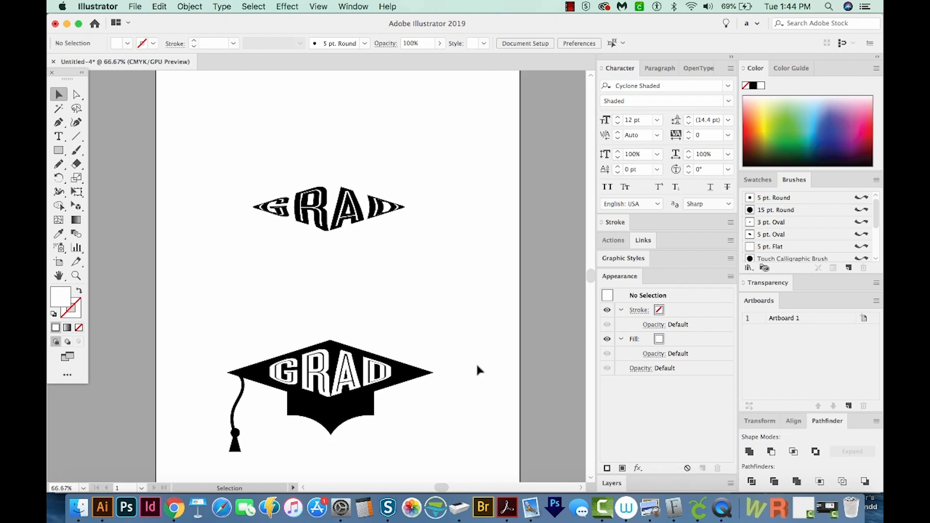